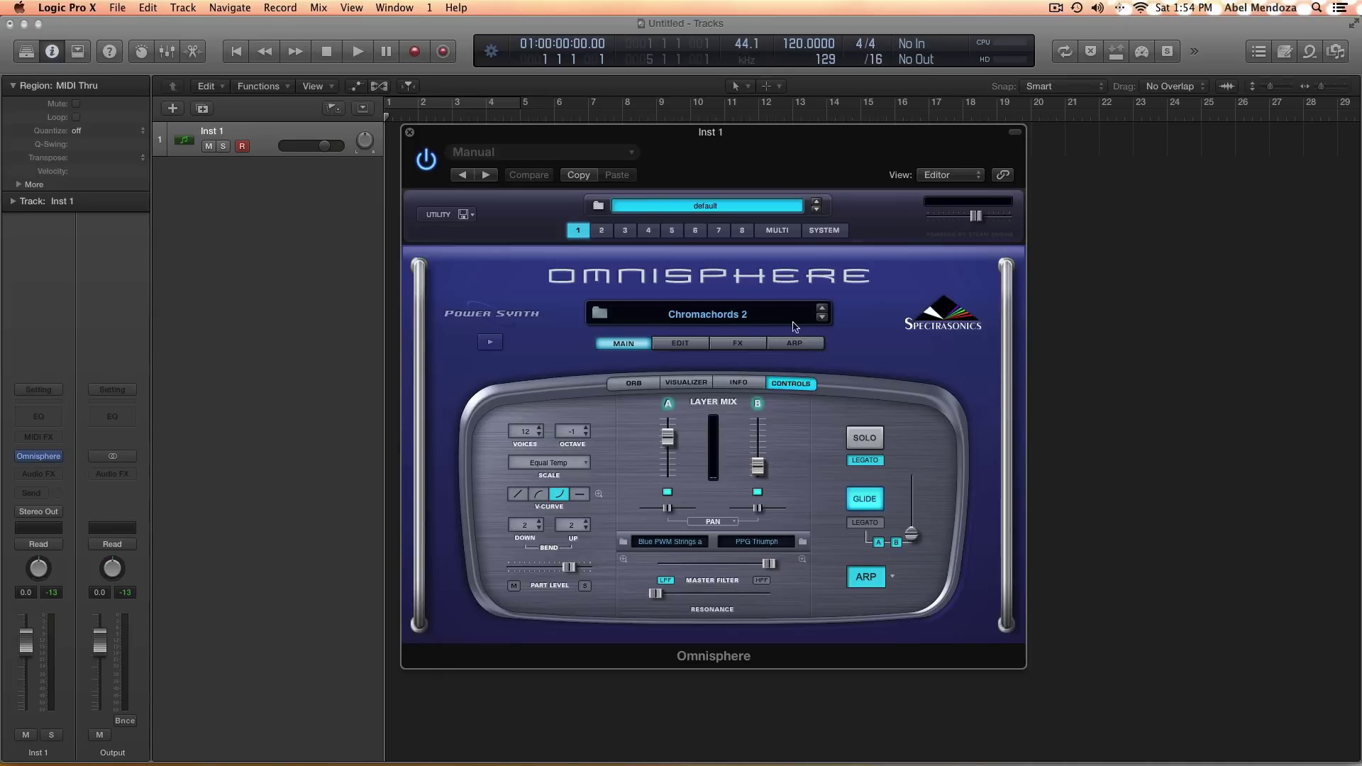
Show the patch's arpeggiator settings and switch the arpeggiator off and back on
click(797, 345)
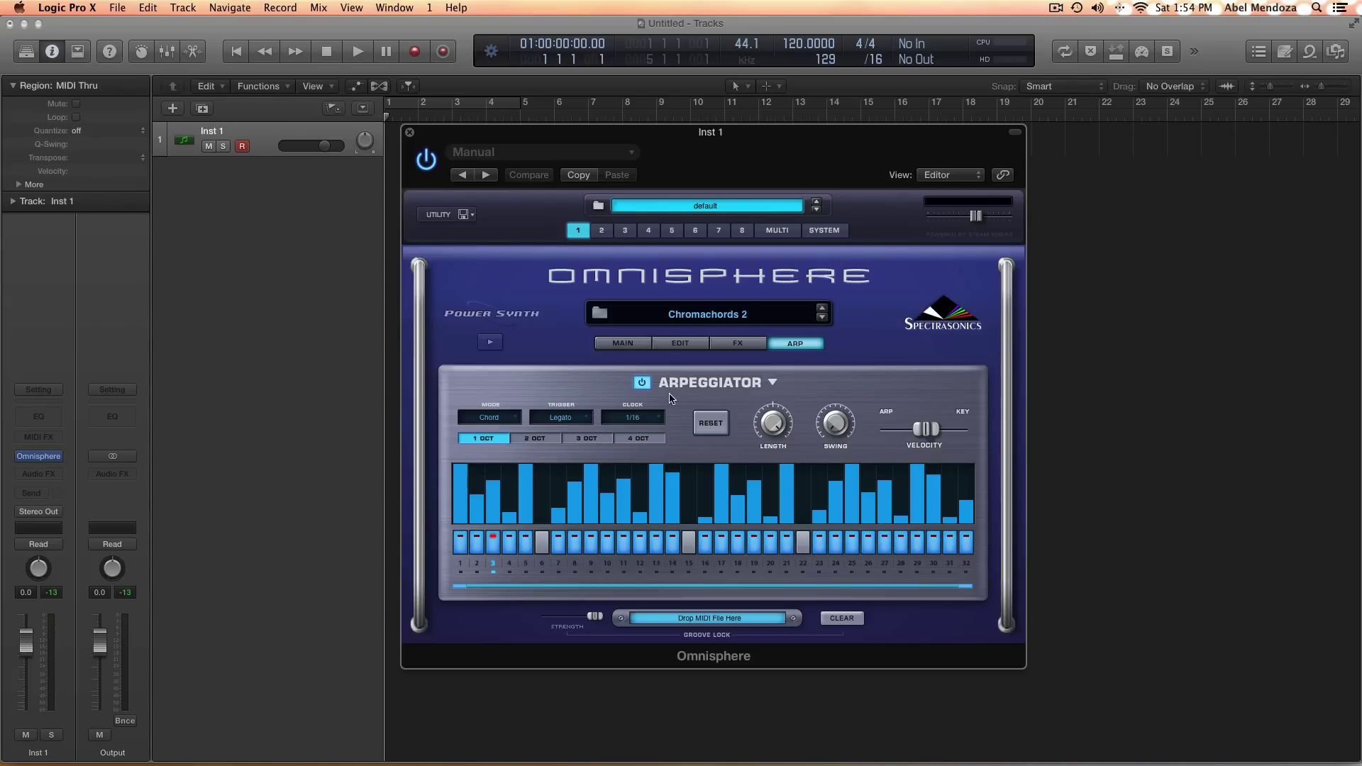
click(646, 383)
click(644, 383)
Shorten the arpeggiator pattern to eight steps, reduce it to one, and set its length to two steps
click(960, 586)
drag(961, 587, 579, 586)
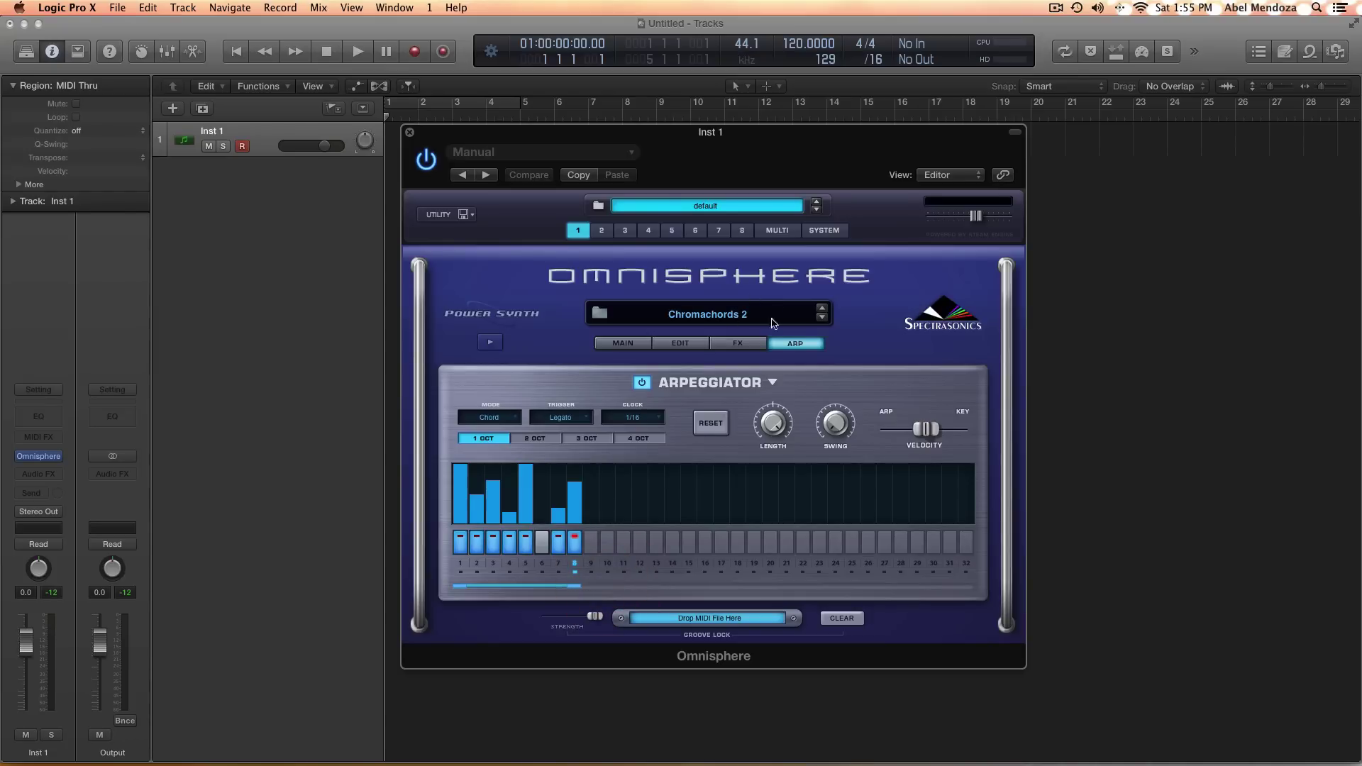
drag(576, 588, 467, 586)
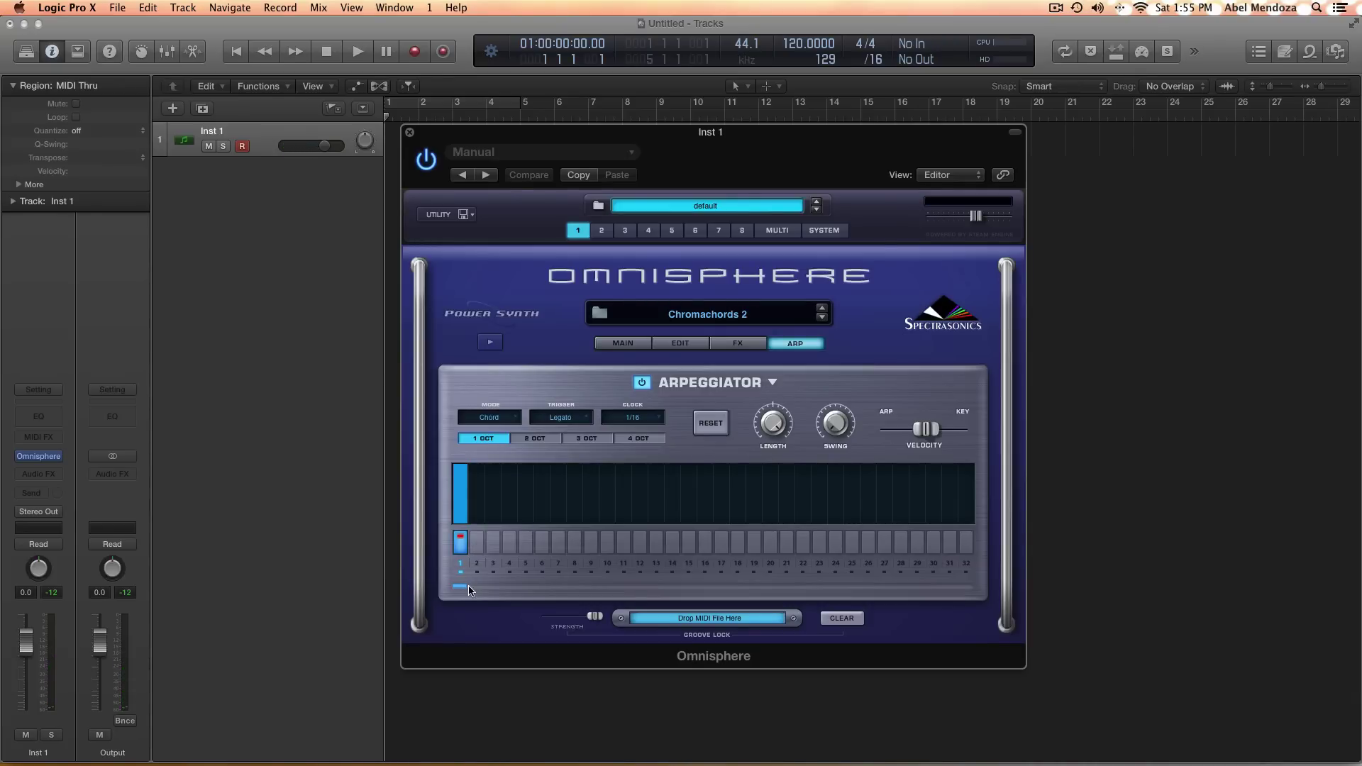
drag(464, 590, 476, 591)
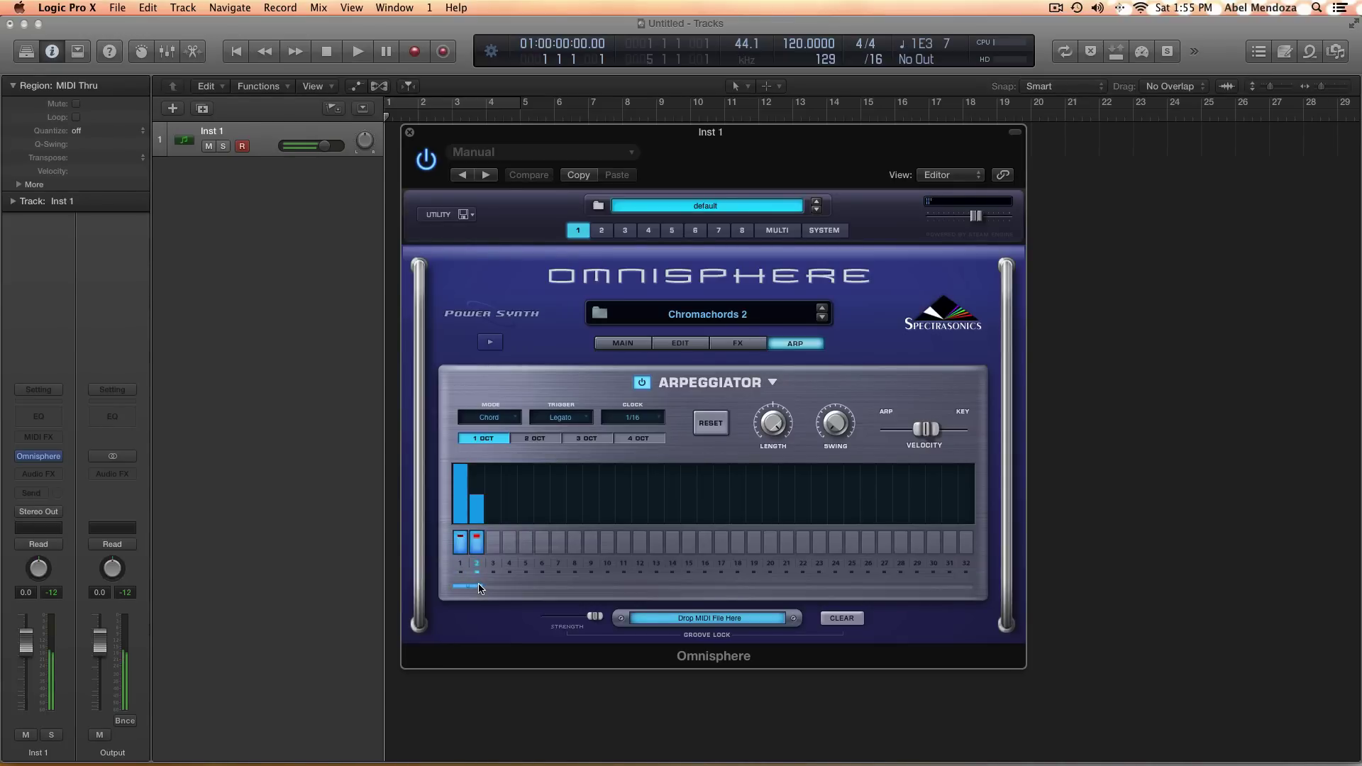
Lower the velocity of step 2 to near minimum and toggle that step off and back on
drag(476, 500, 481, 590)
mouse_move(460, 467)
mouse_down()
mouse_move(462, 560)
mouse_move(460, 440)
mouse_up()
click(459, 525)
click(475, 542)
click(478, 545)
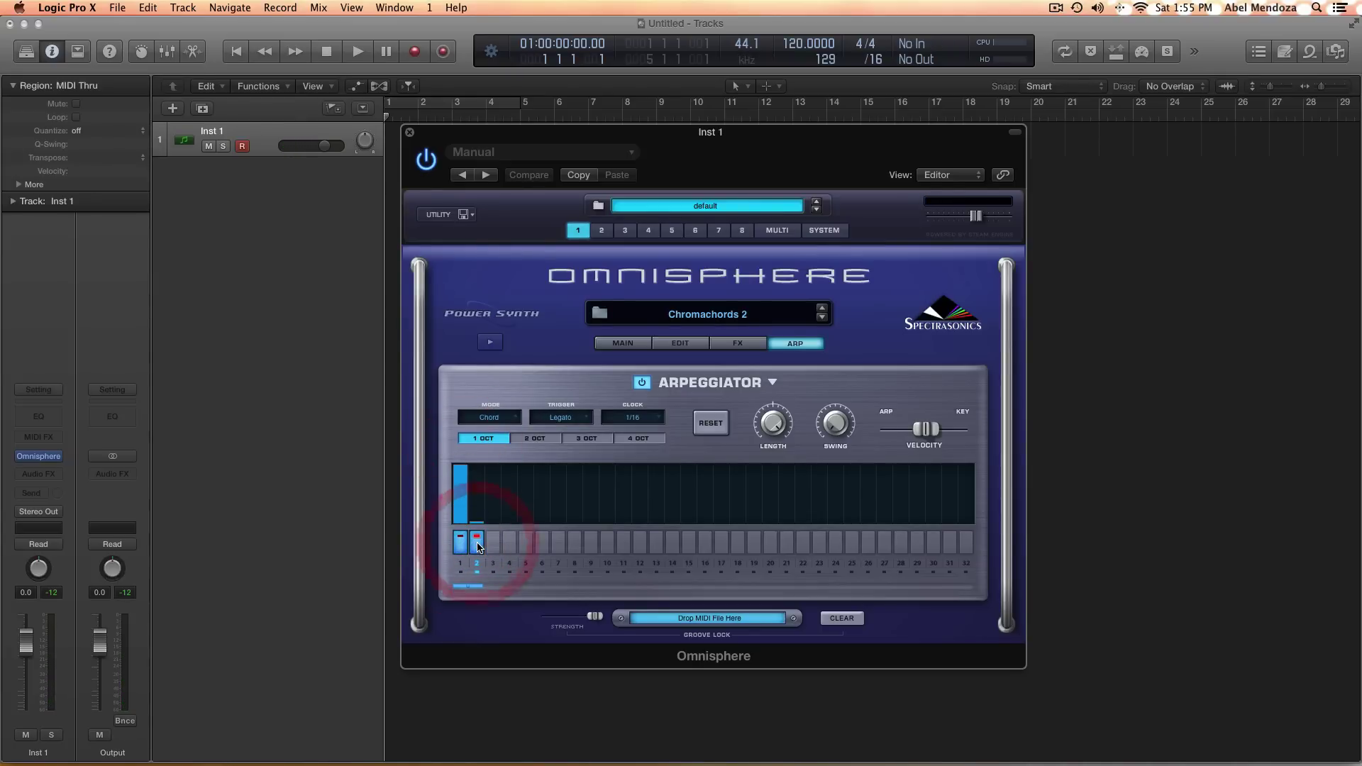
click(480, 568)
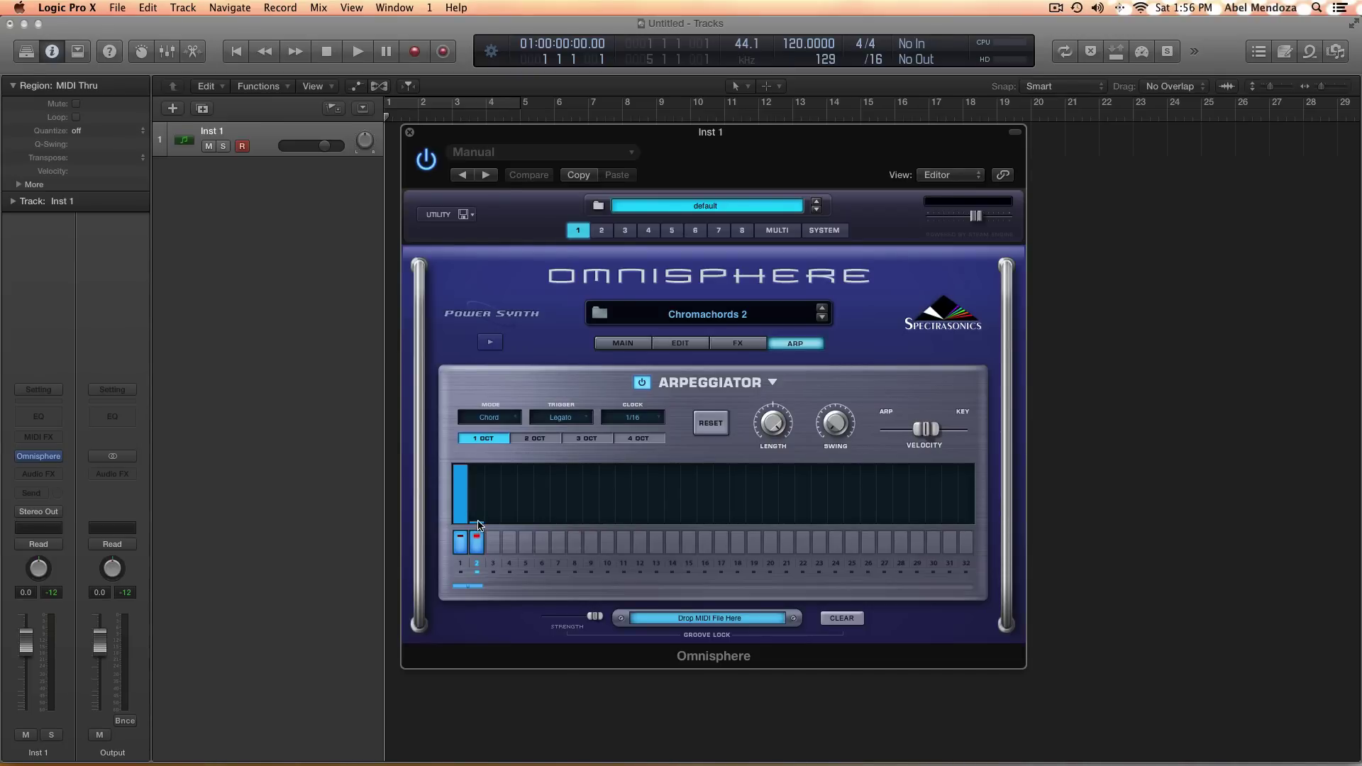
Raise the velocity of step 2 close to maximum and extend the pattern length to eight steps
drag(479, 526, 474, 471)
click(482, 589)
drag(482, 591, 578, 586)
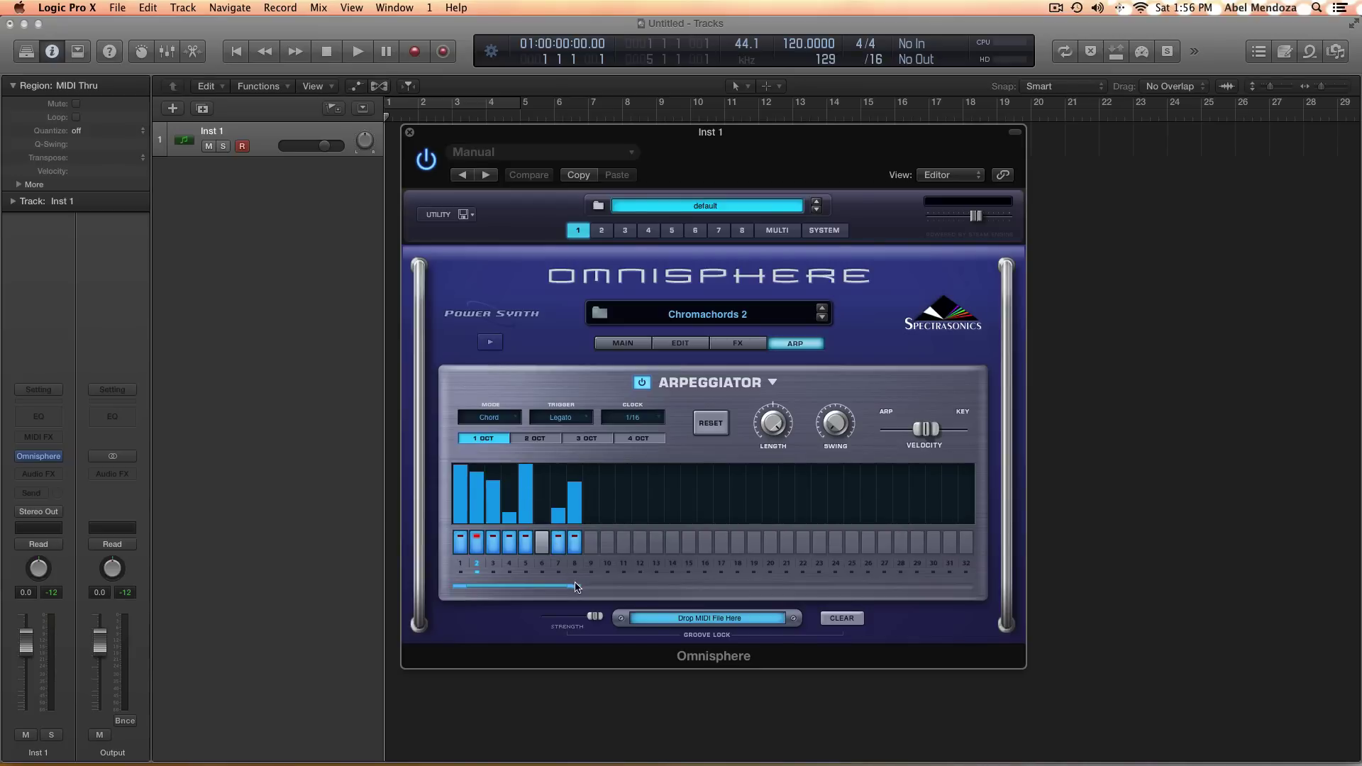
Switch off steps 2, 3, 4, 5, 7 and 8 so only step 1 plays
click(559, 543)
click(575, 542)
click(526, 548)
click(510, 547)
click(493, 548)
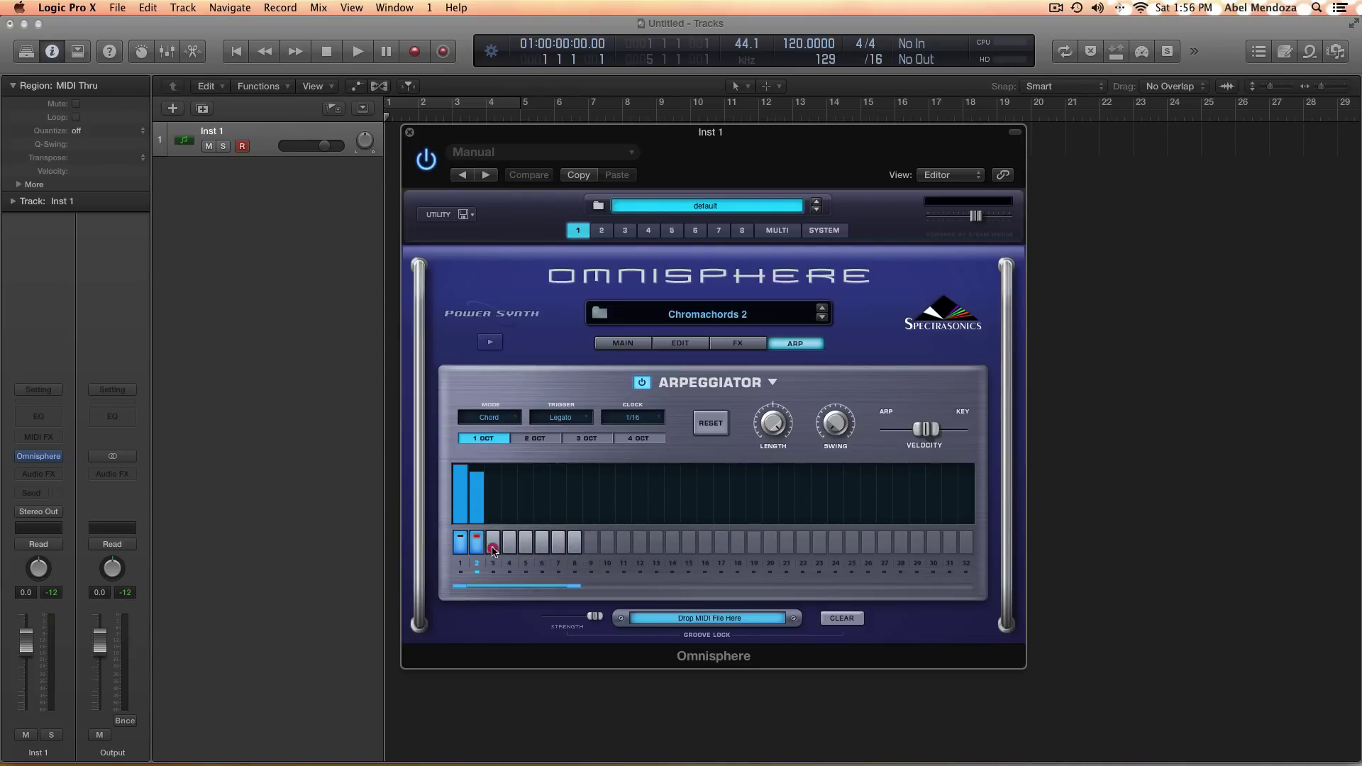
click(477, 550)
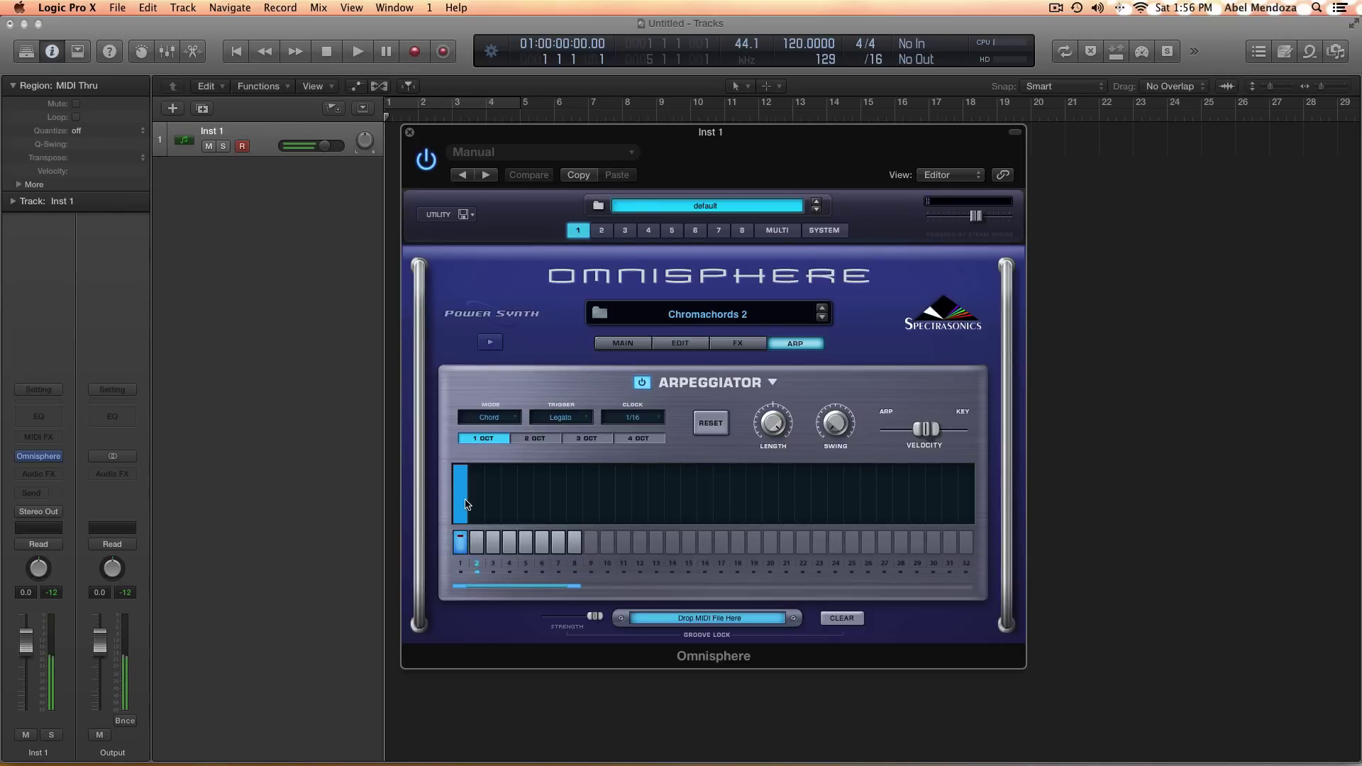
Switch on steps 3 and 6 and toggle the arpeggiator off and back on
click(493, 544)
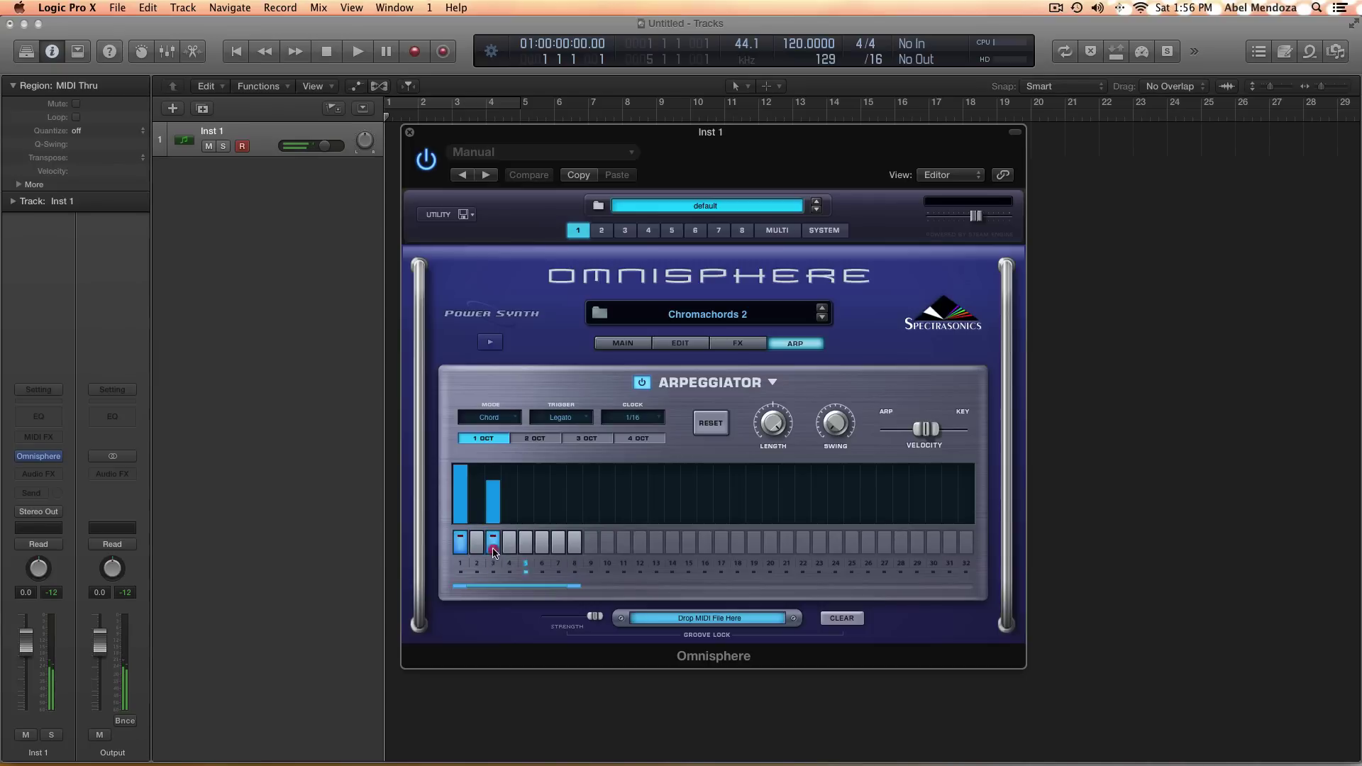
click(541, 544)
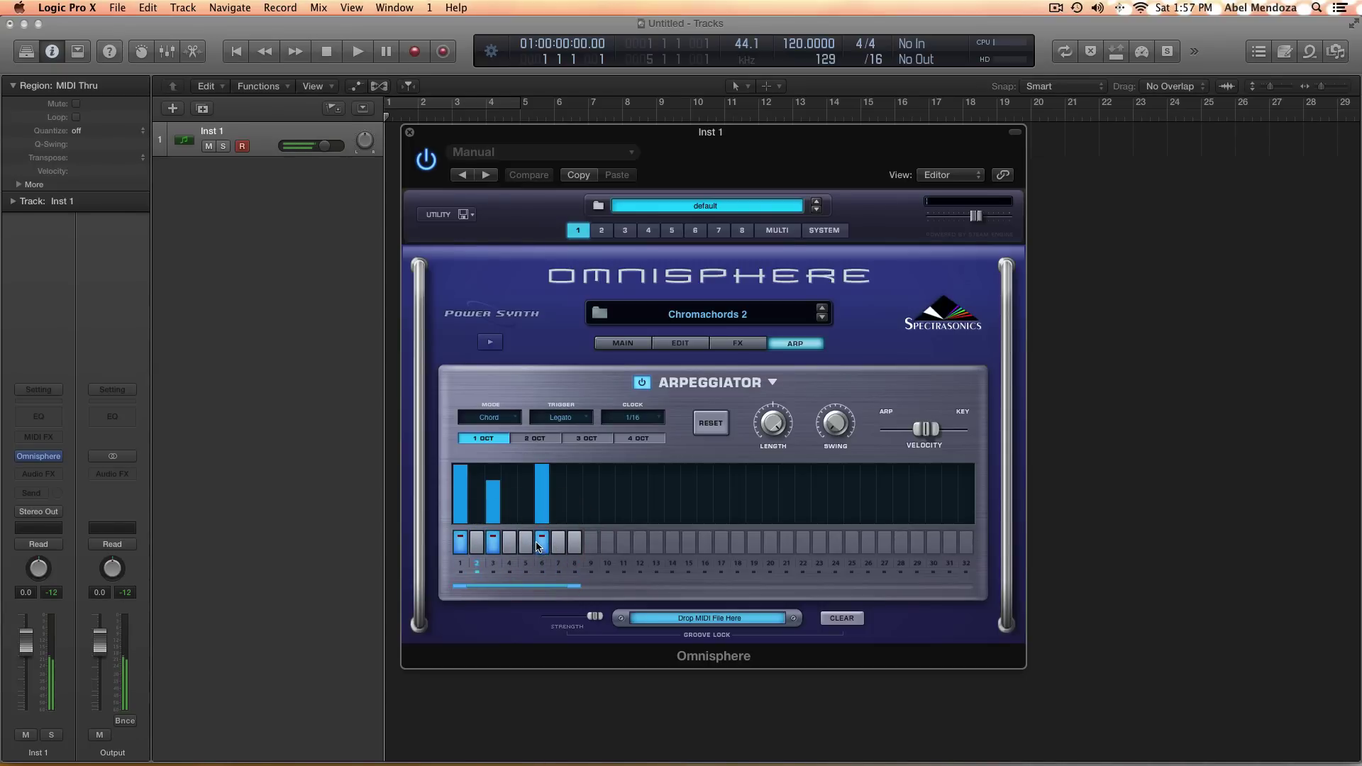
click(640, 383)
click(642, 384)
Lower the velocities of steps 3 and 6 to near minimum and raise both to around maximum
drag(496, 485, 491, 521)
drag(541, 465, 540, 532)
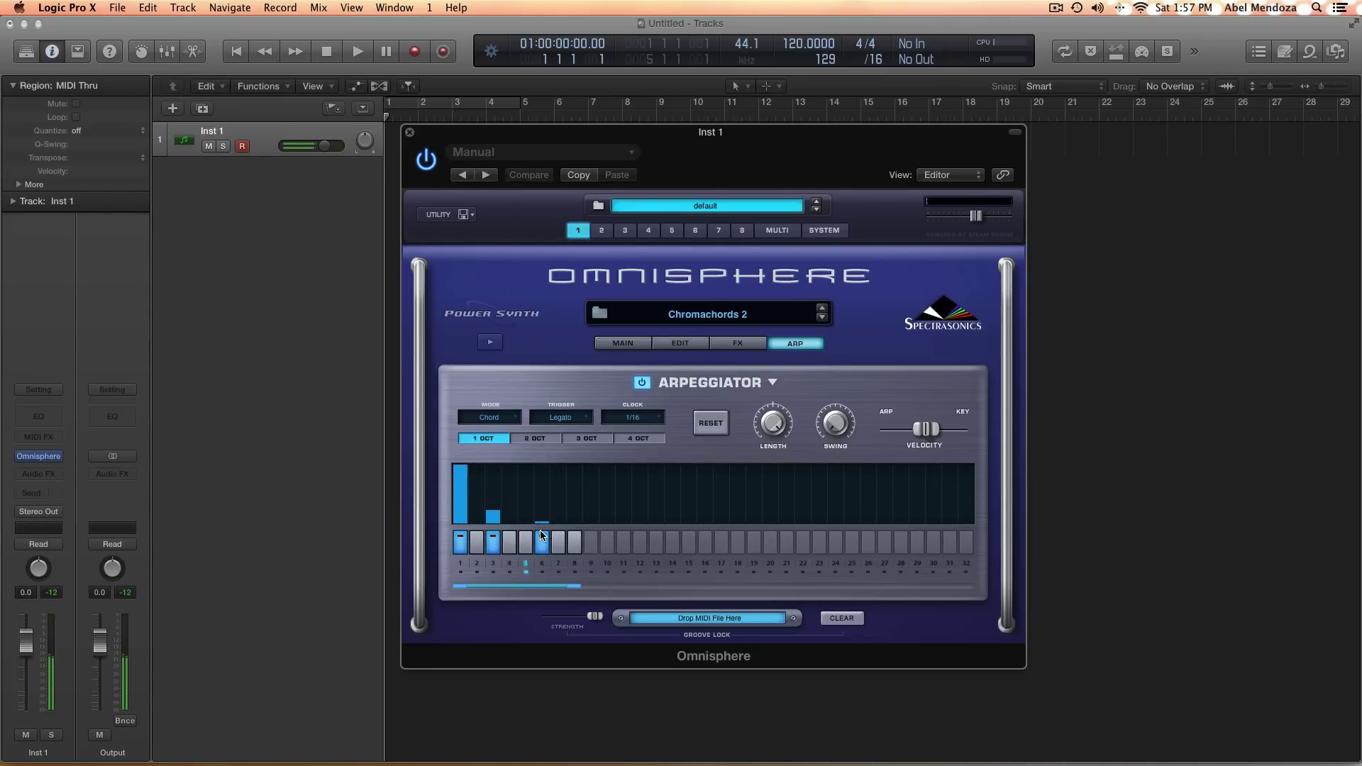
drag(539, 526, 542, 465)
drag(496, 513, 505, 422)
Switch on steps 5 and 8 and set the velocity of step 8 close to maximum
click(525, 497)
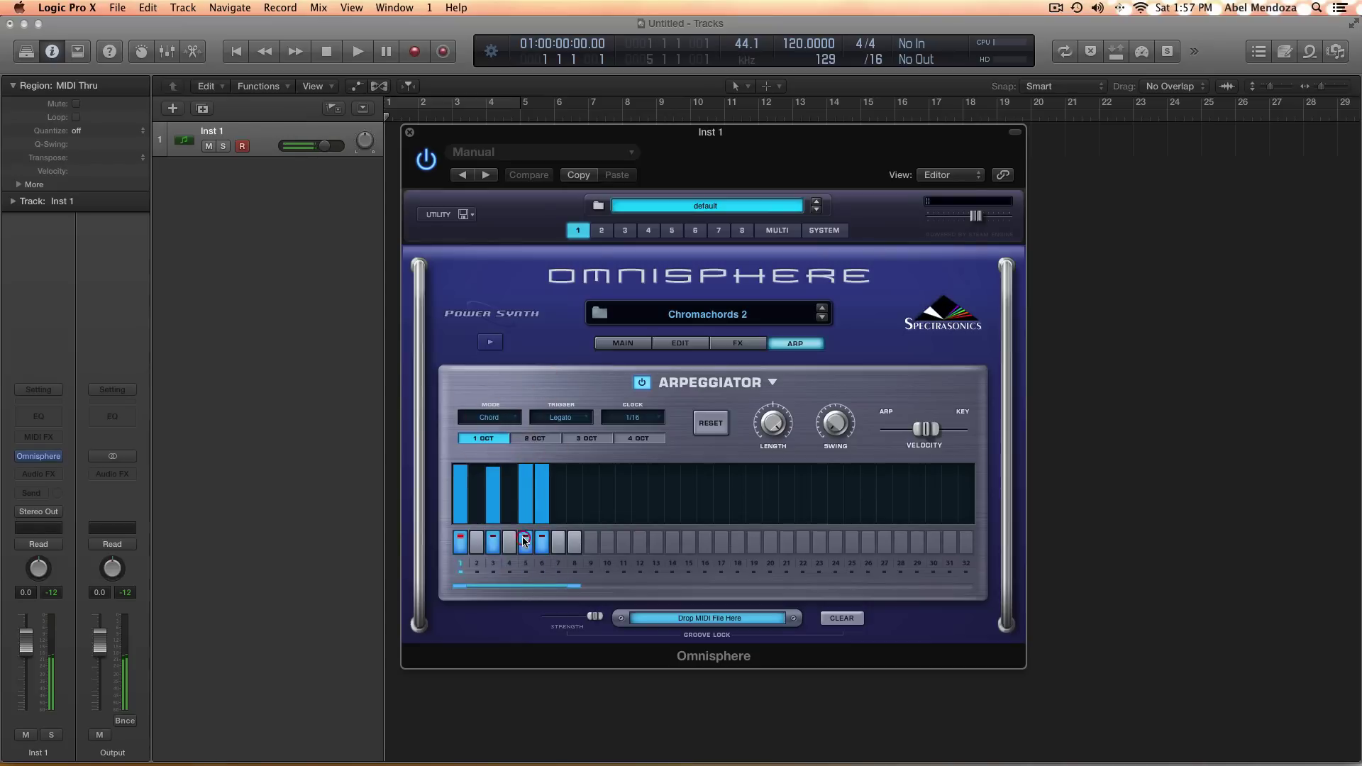
click(573, 542)
click(576, 465)
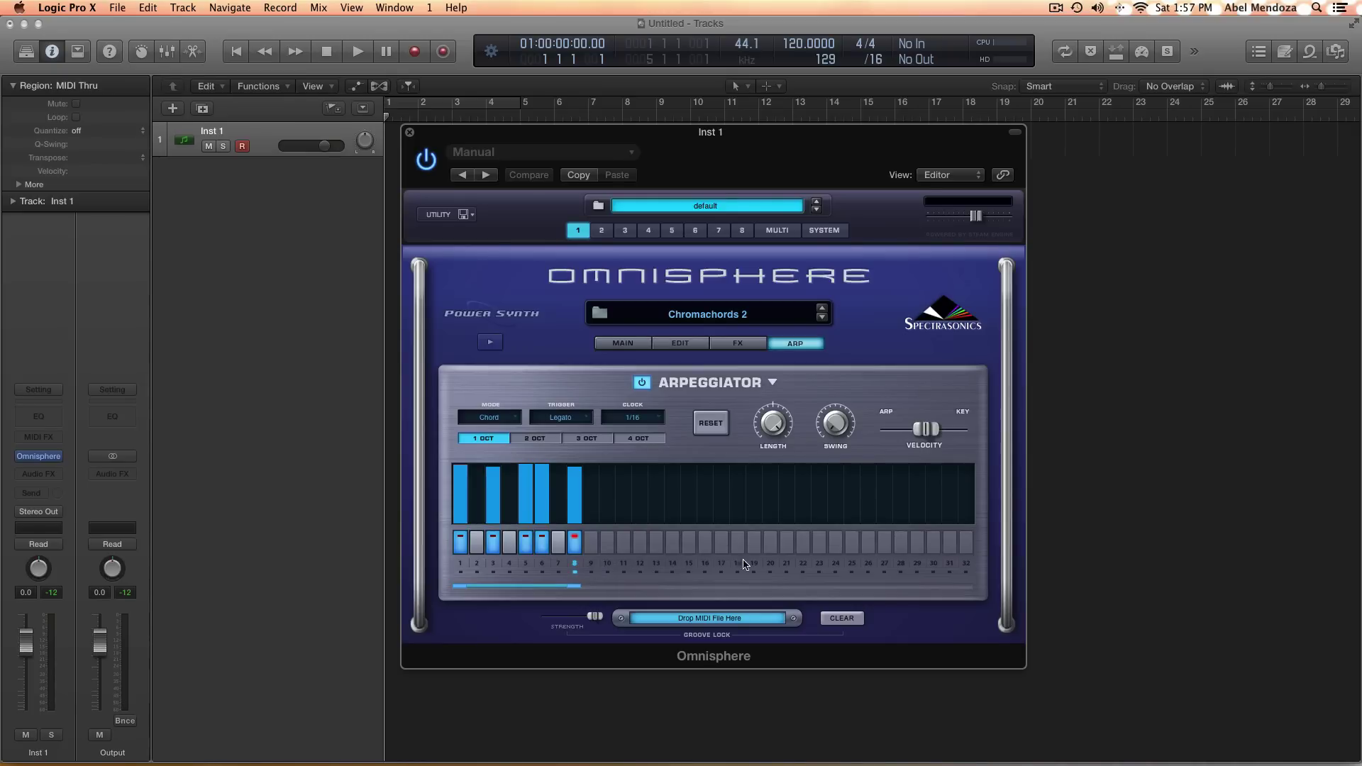
Lower the velocity of step 6 to about half and switch off step 3
click(542, 494)
click(542, 499)
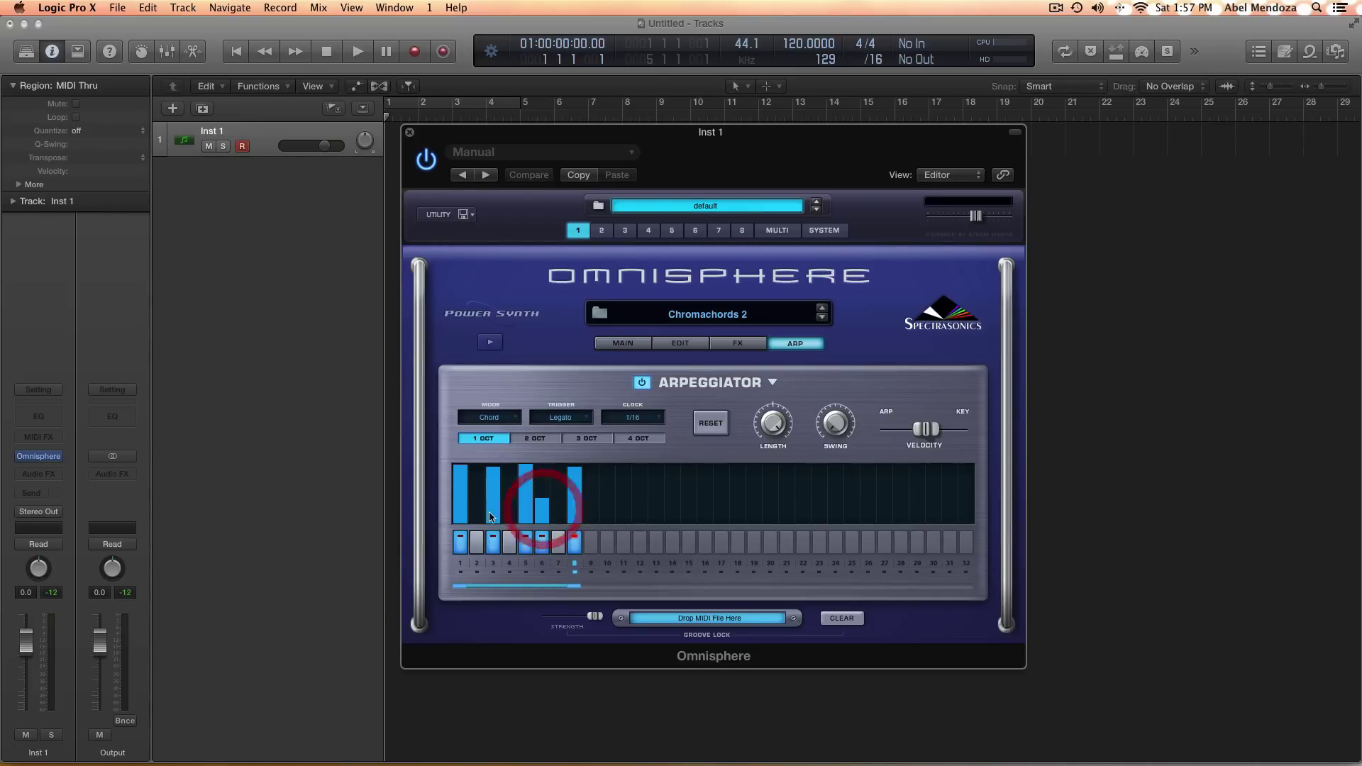
click(493, 543)
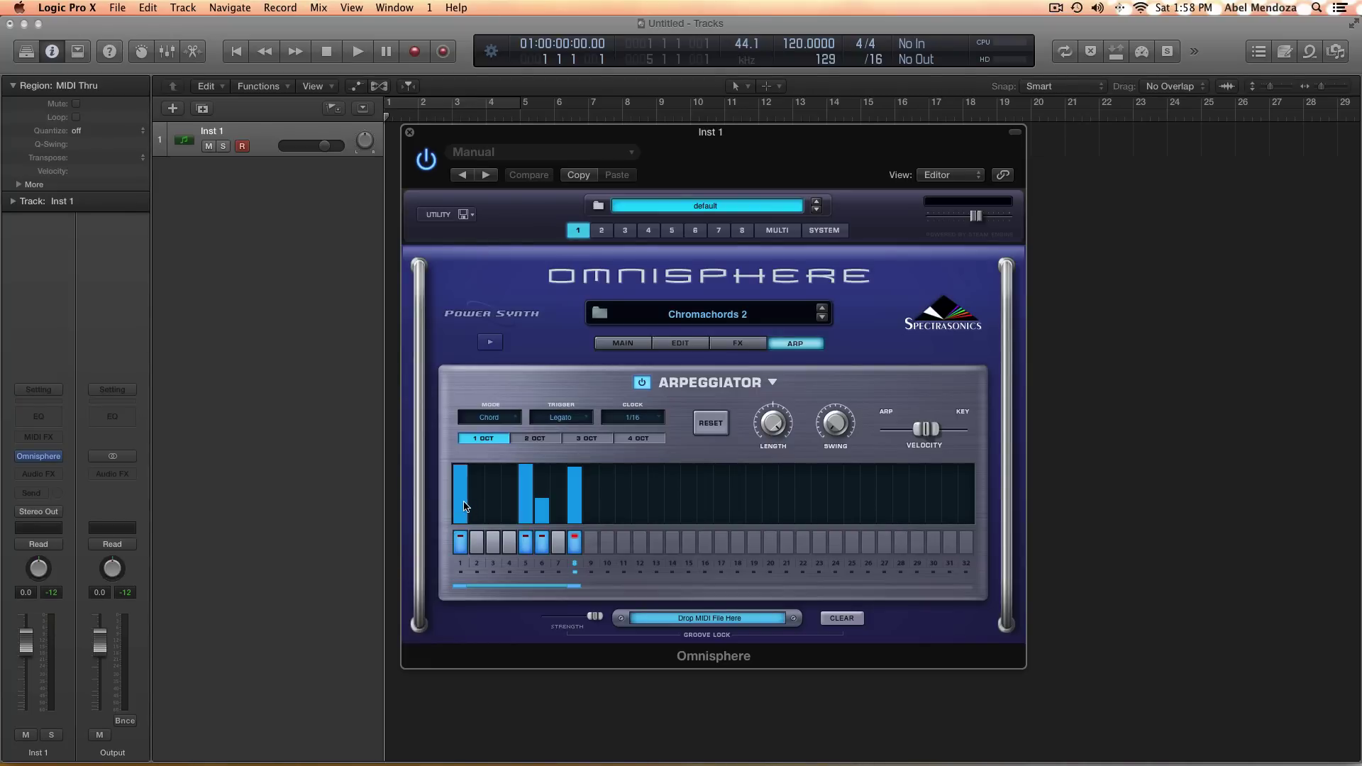
Lengthen the bar of step 1 across step 3 and shorten it to span steps 1 and 2
mouse_move(465, 505)
mouse_down()
mouse_move(520, 505)
mouse_move(500, 505)
mouse_up()
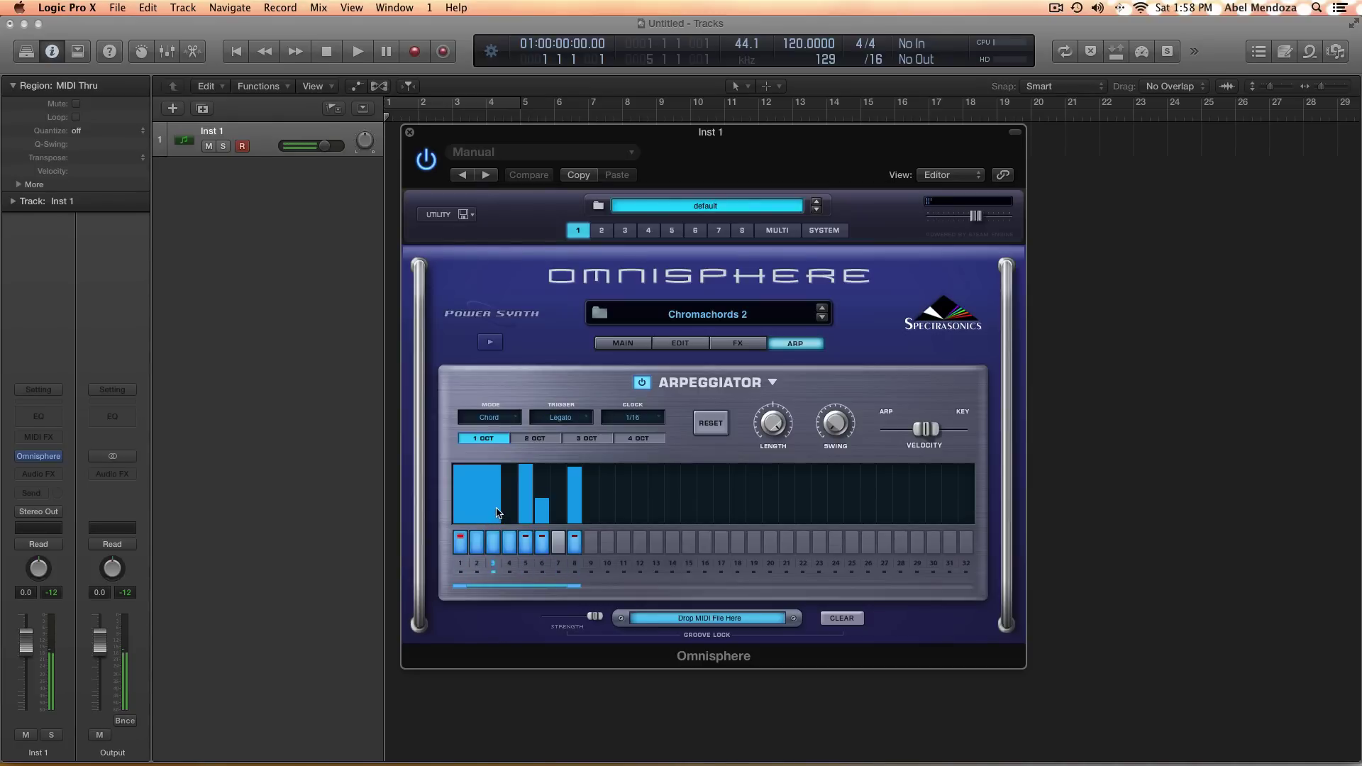
drag(503, 511, 486, 508)
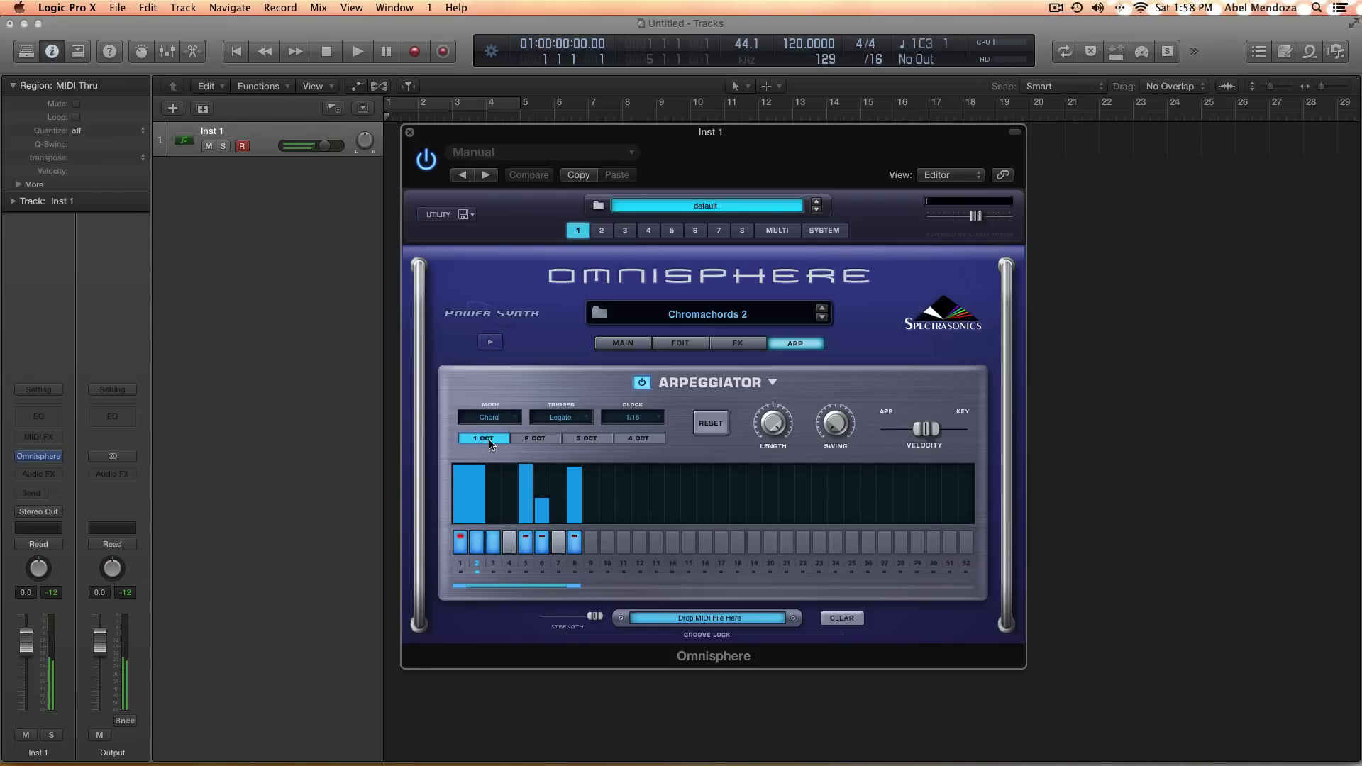
Try arpeggiator ranges of 2, 3, 4 and 1 octaves and set the range to 2 octaves
click(538, 440)
click(588, 439)
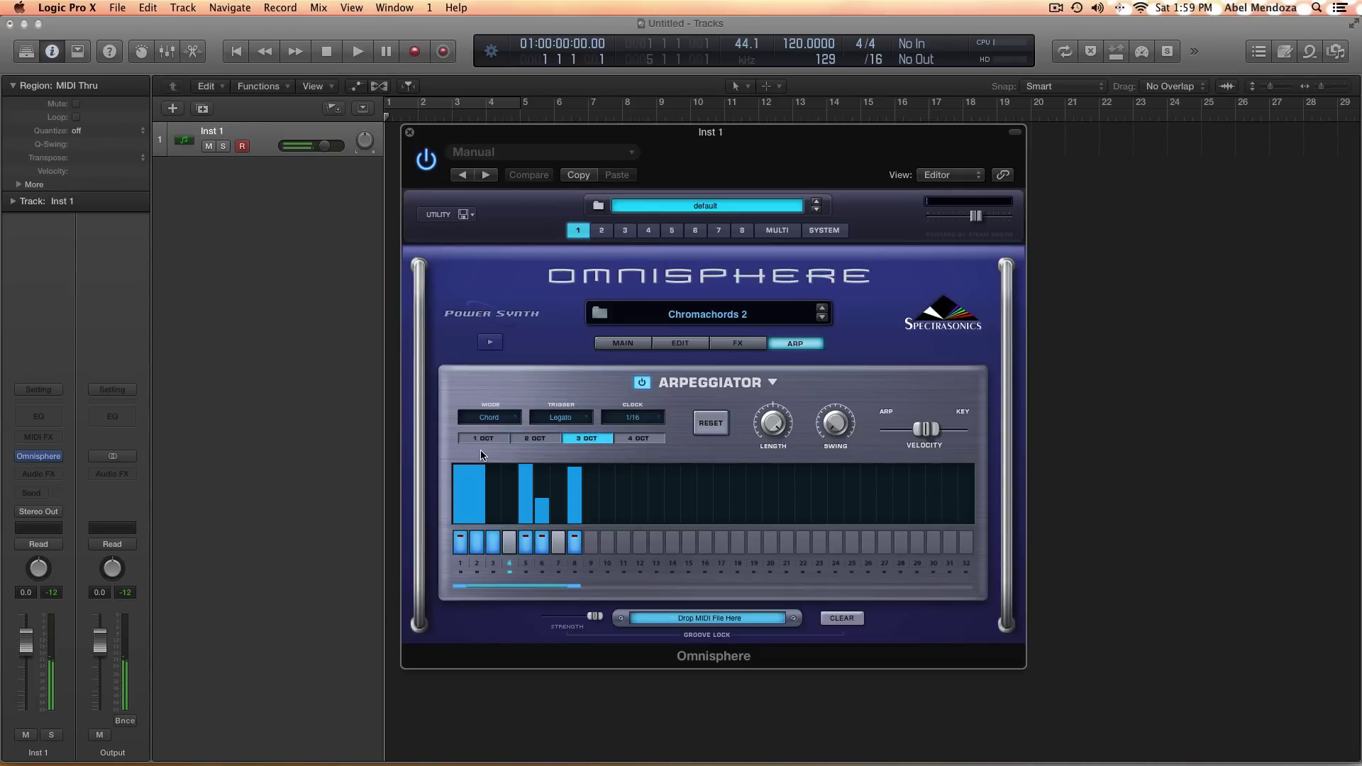
click(640, 438)
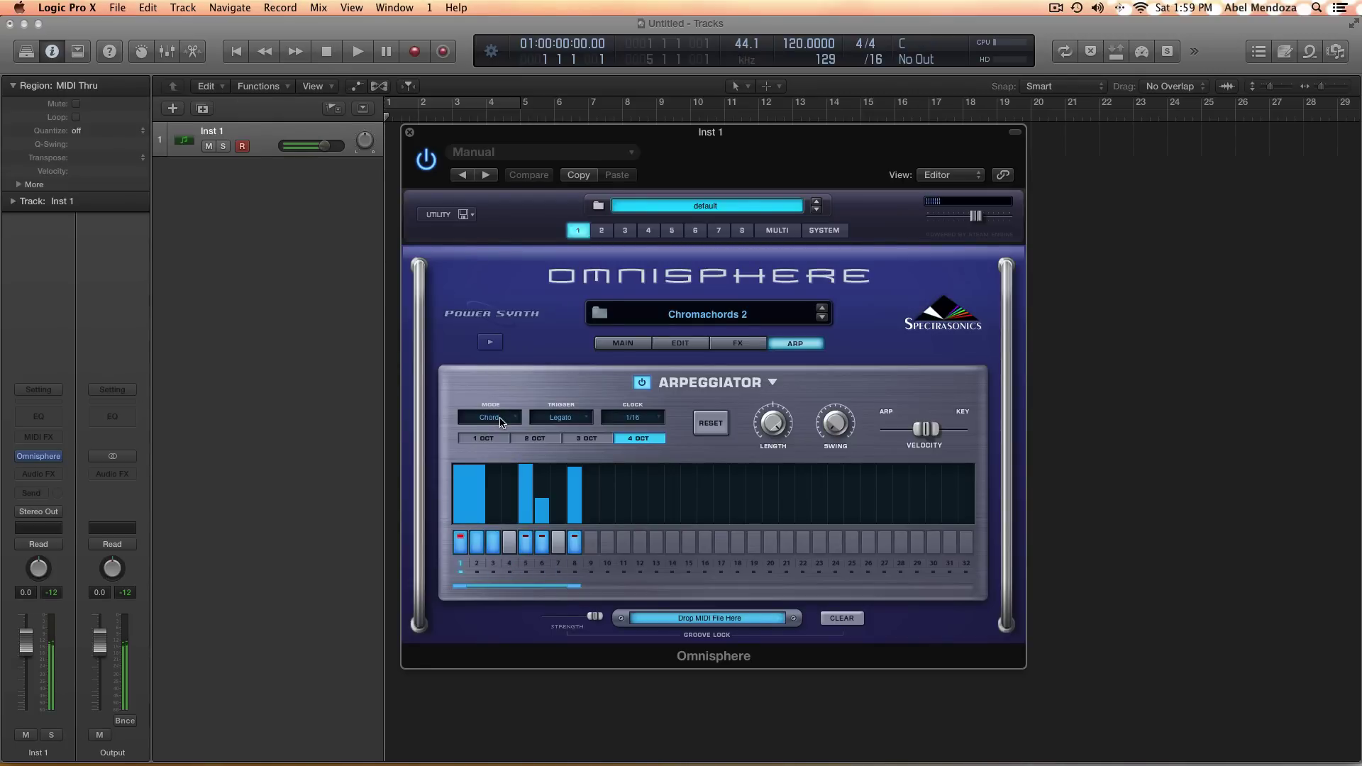
click(534, 438)
click(487, 440)
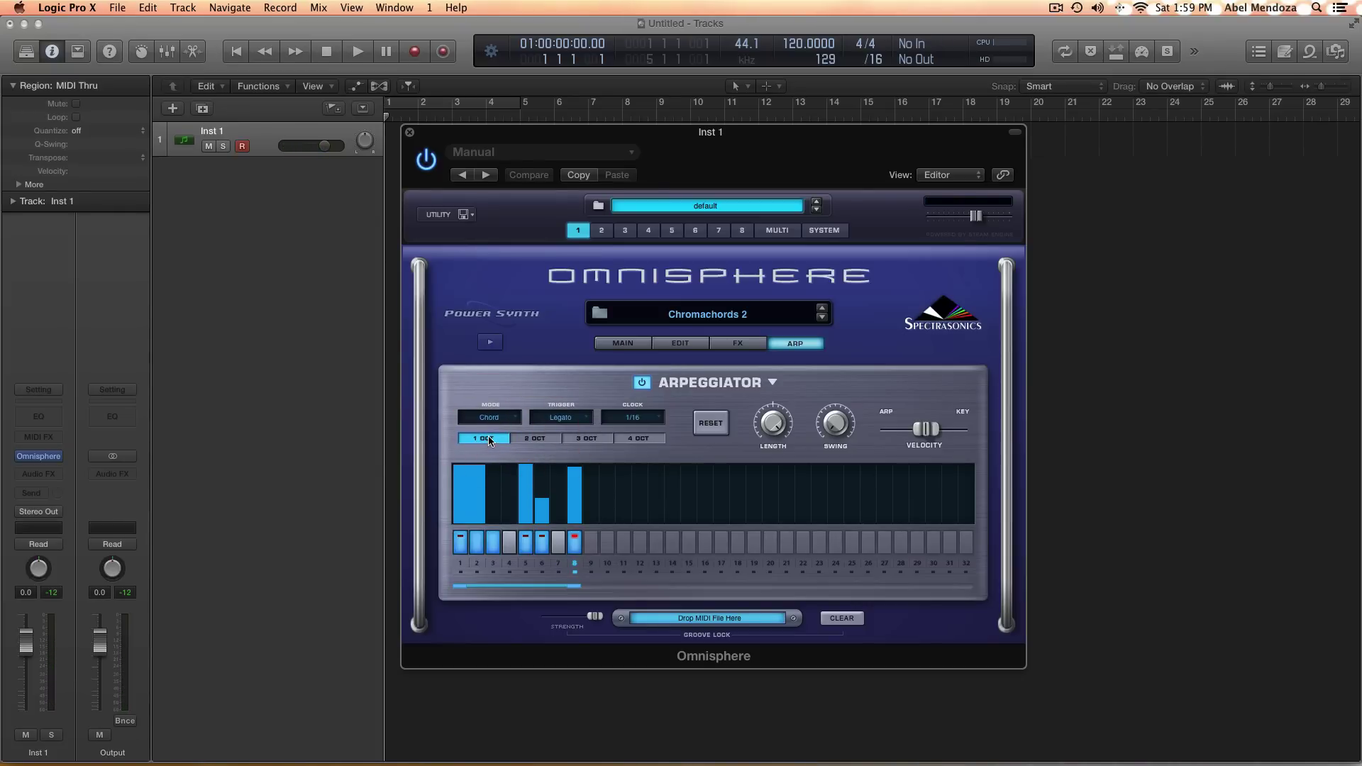
click(535, 438)
Try the arpeggiator modes Random, As Played, Repeat x2 and Repeat x4
click(502, 420)
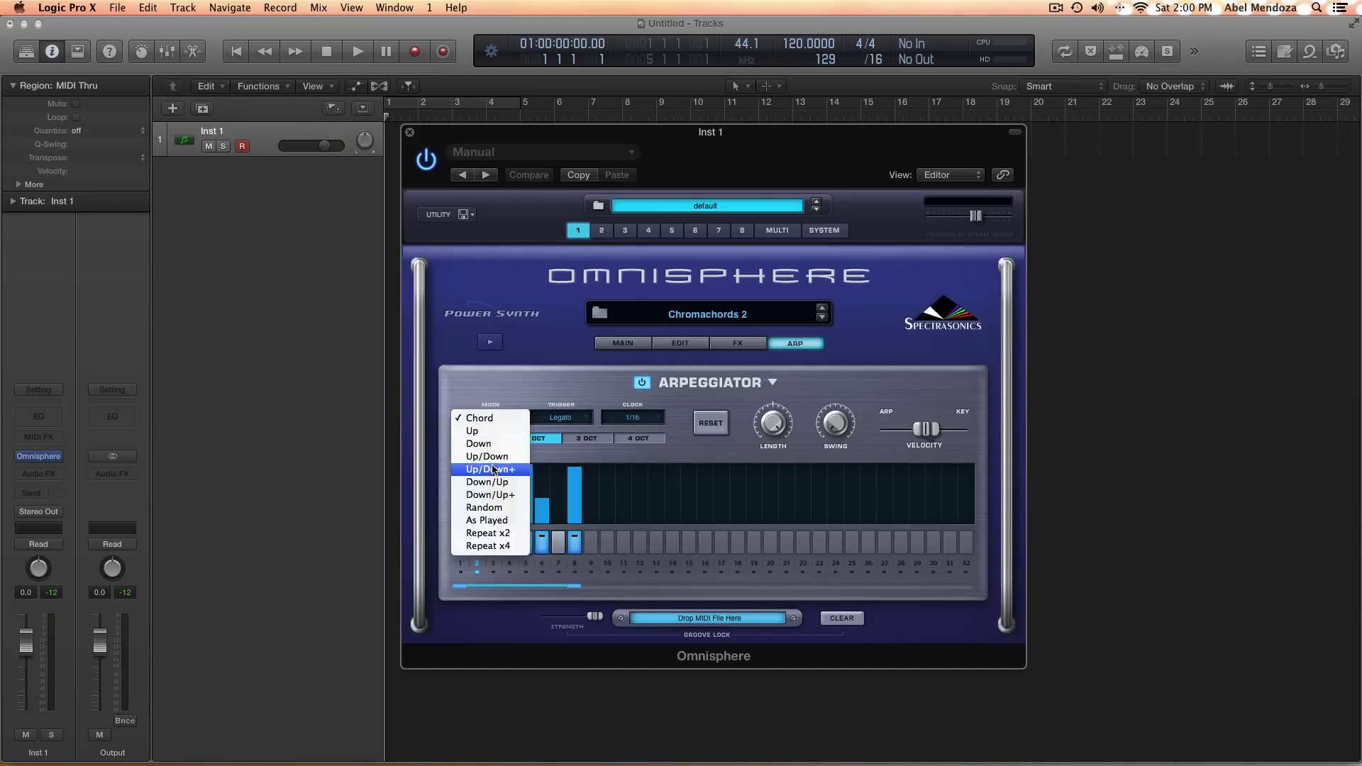
click(495, 510)
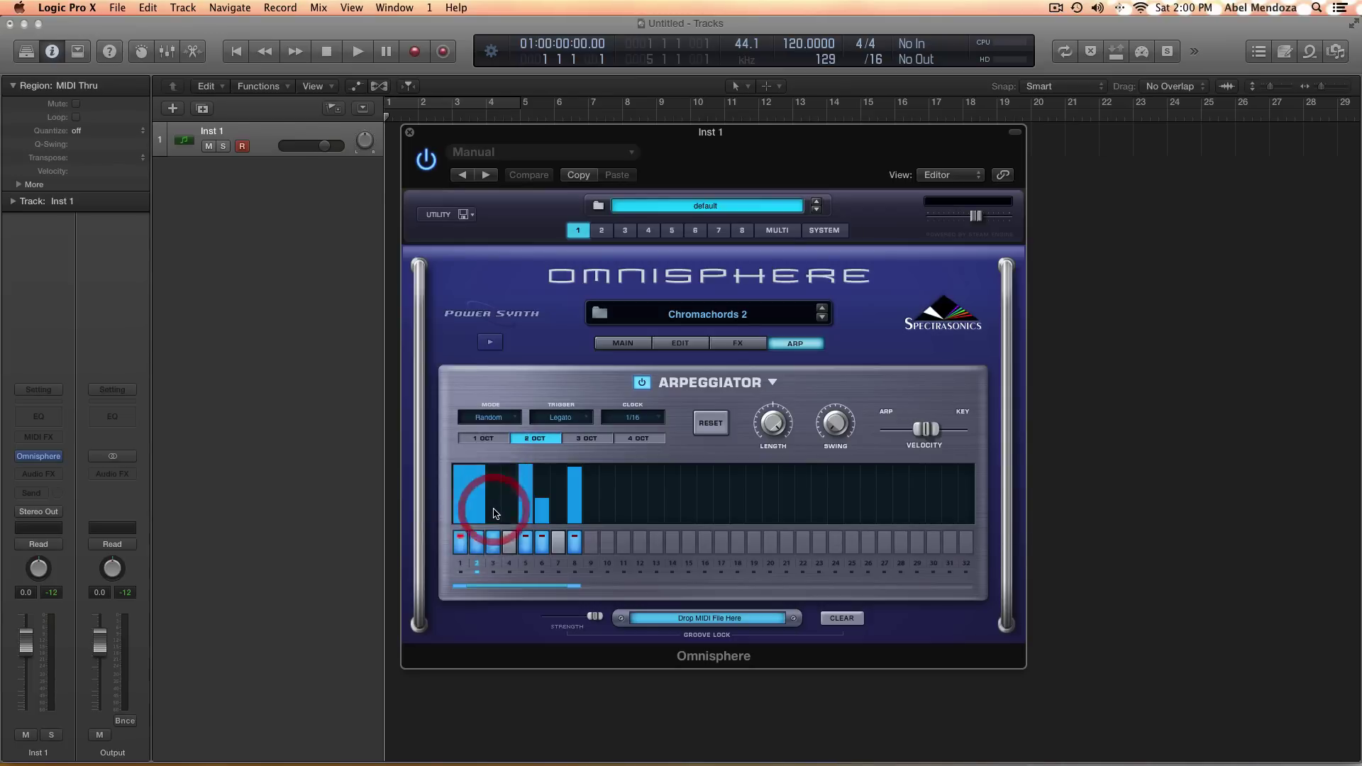
click(494, 418)
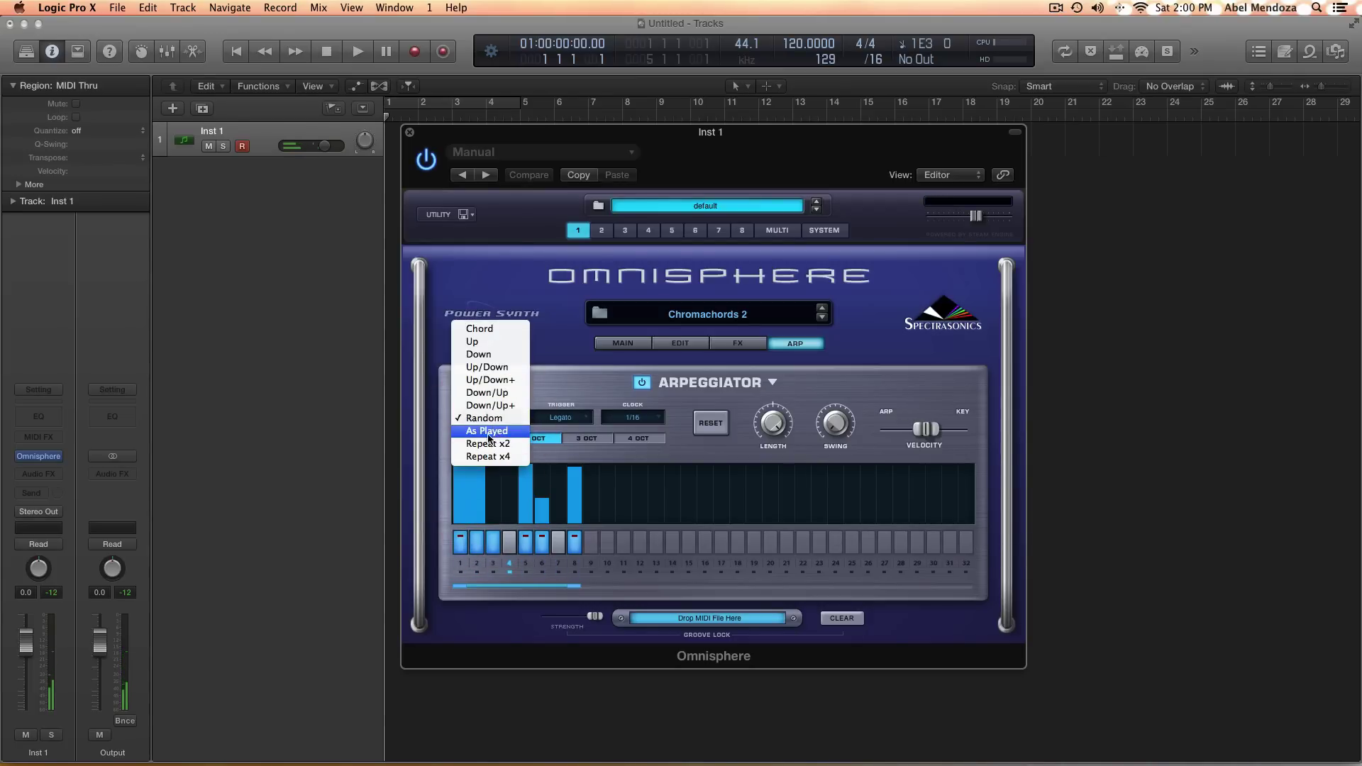
click(493, 431)
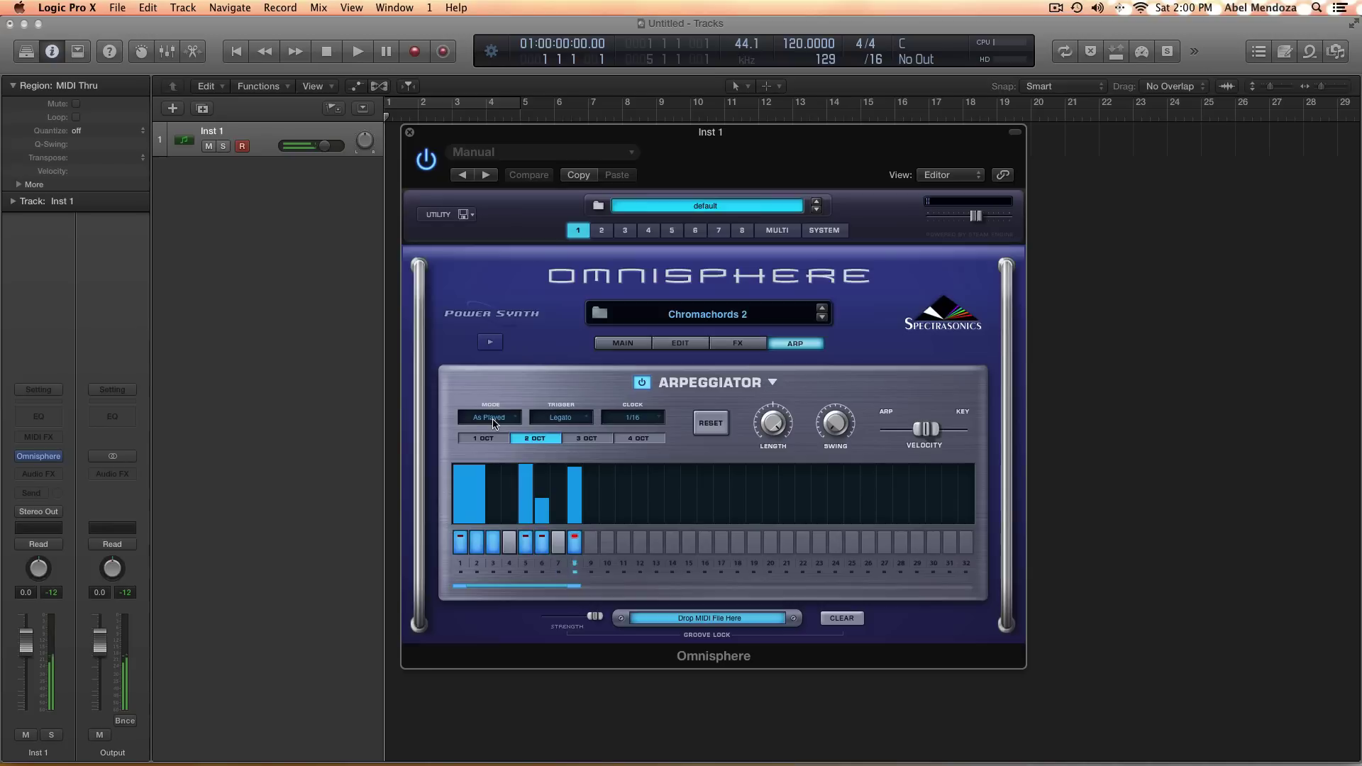
click(495, 422)
click(496, 431)
click(499, 420)
click(498, 434)
Try the Up and Down arpeggiator modes and set the mode to Up/Down
click(501, 420)
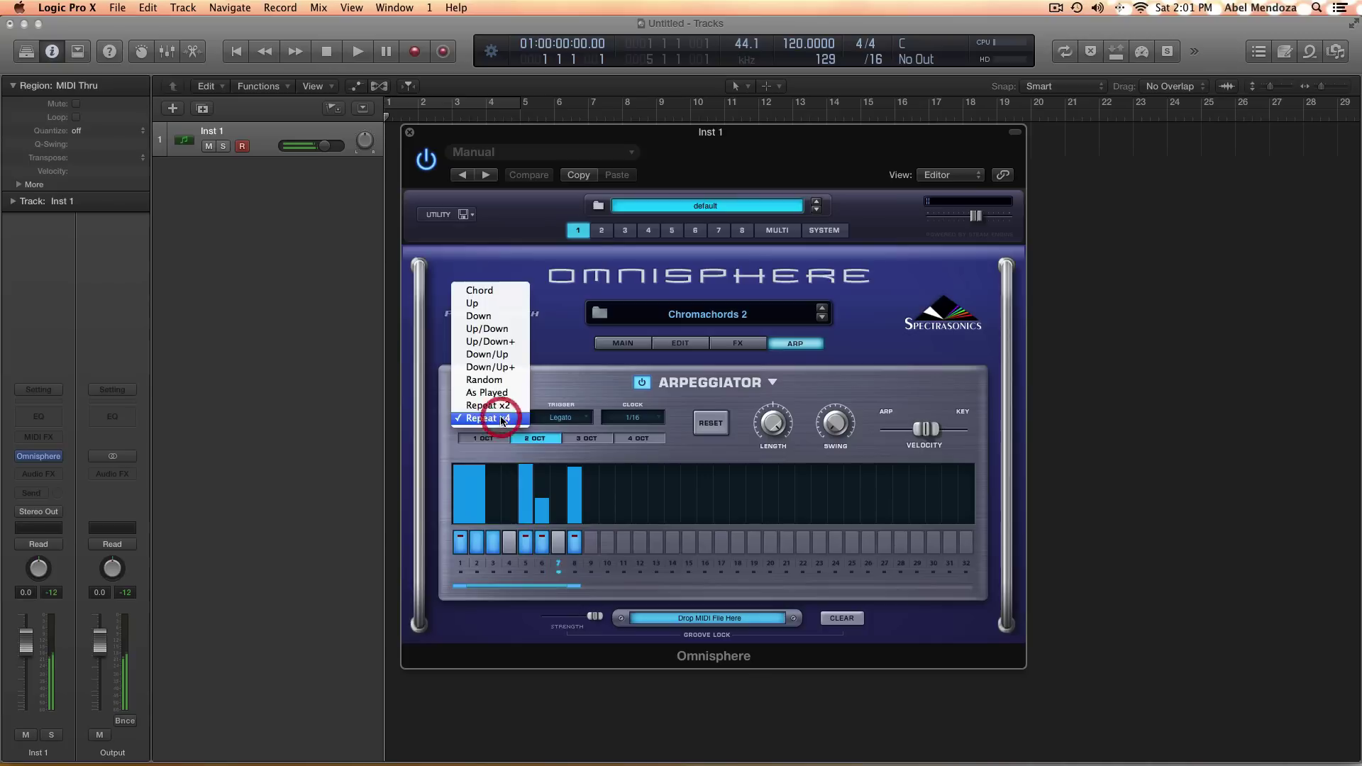
click(487, 305)
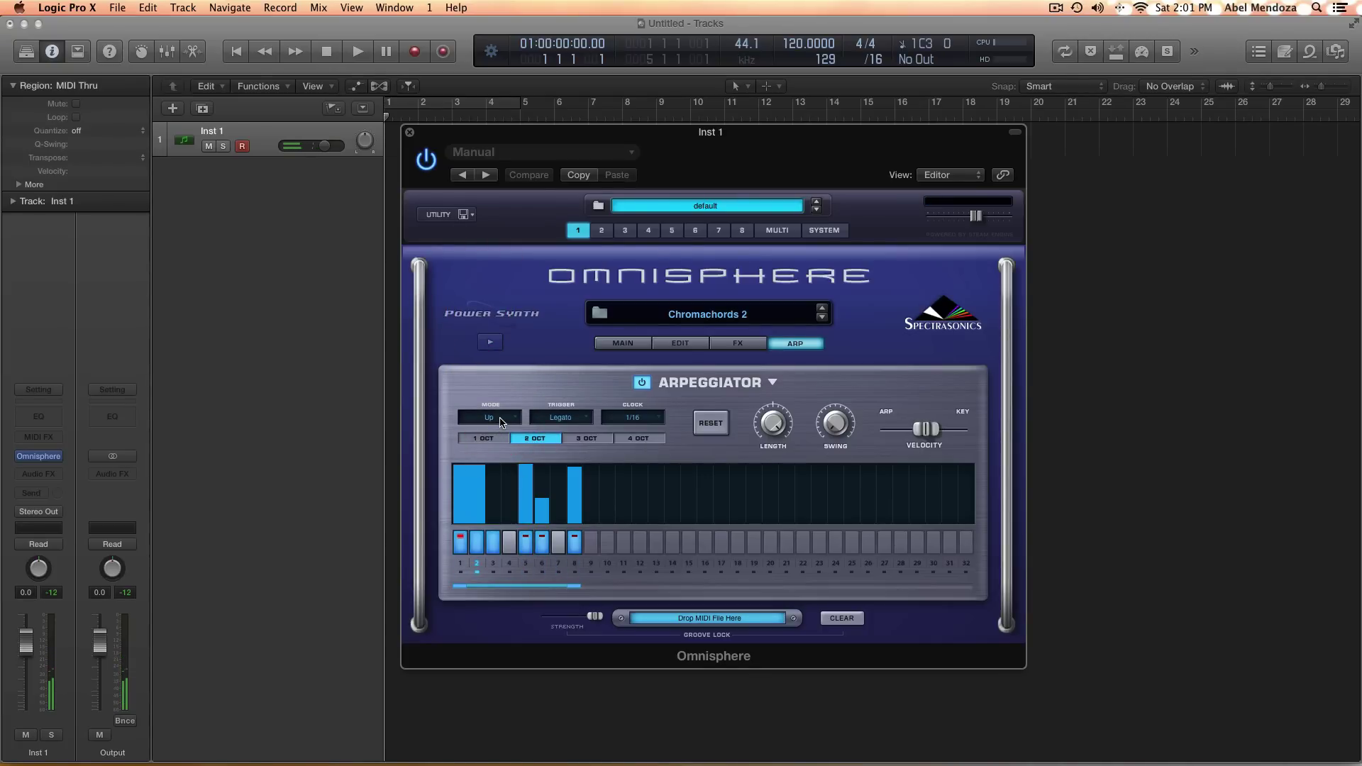
click(500, 420)
click(489, 433)
click(498, 420)
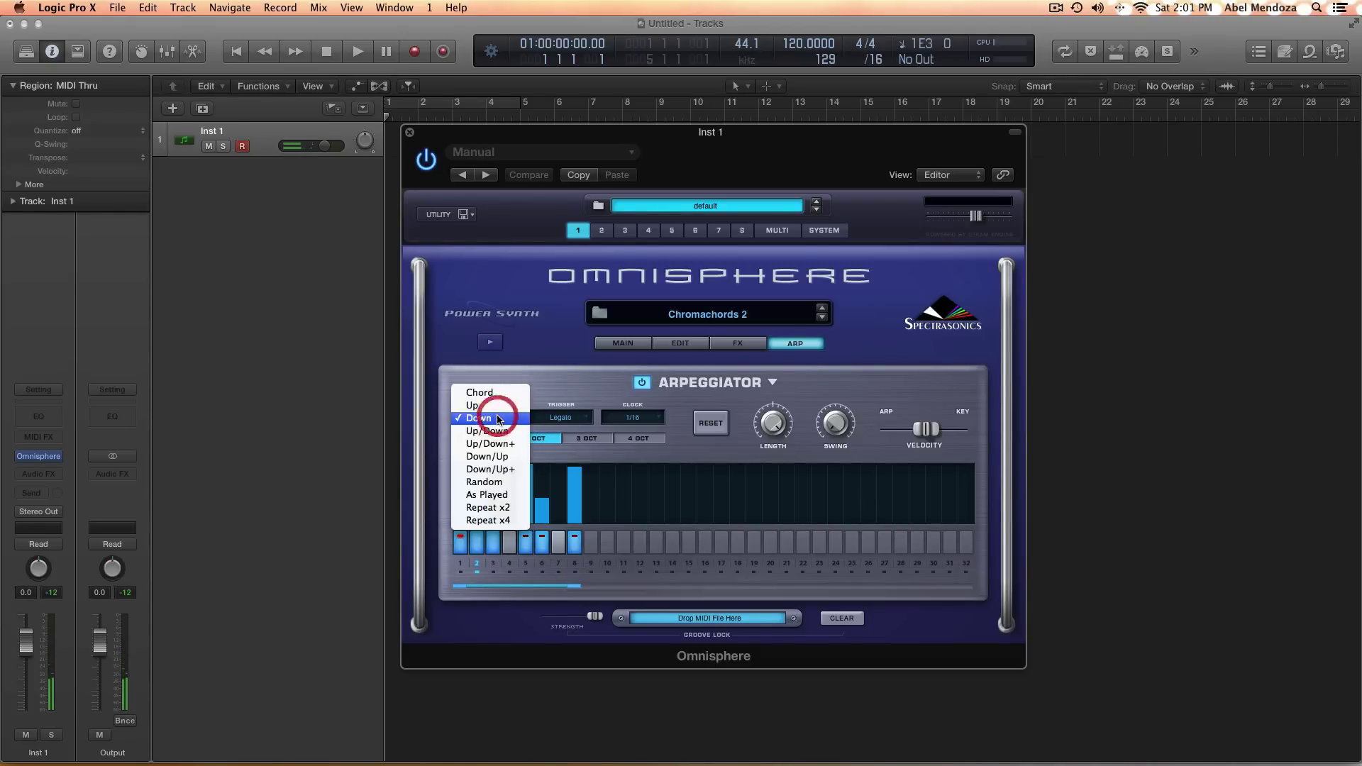
click(548, 393)
click(498, 418)
click(500, 432)
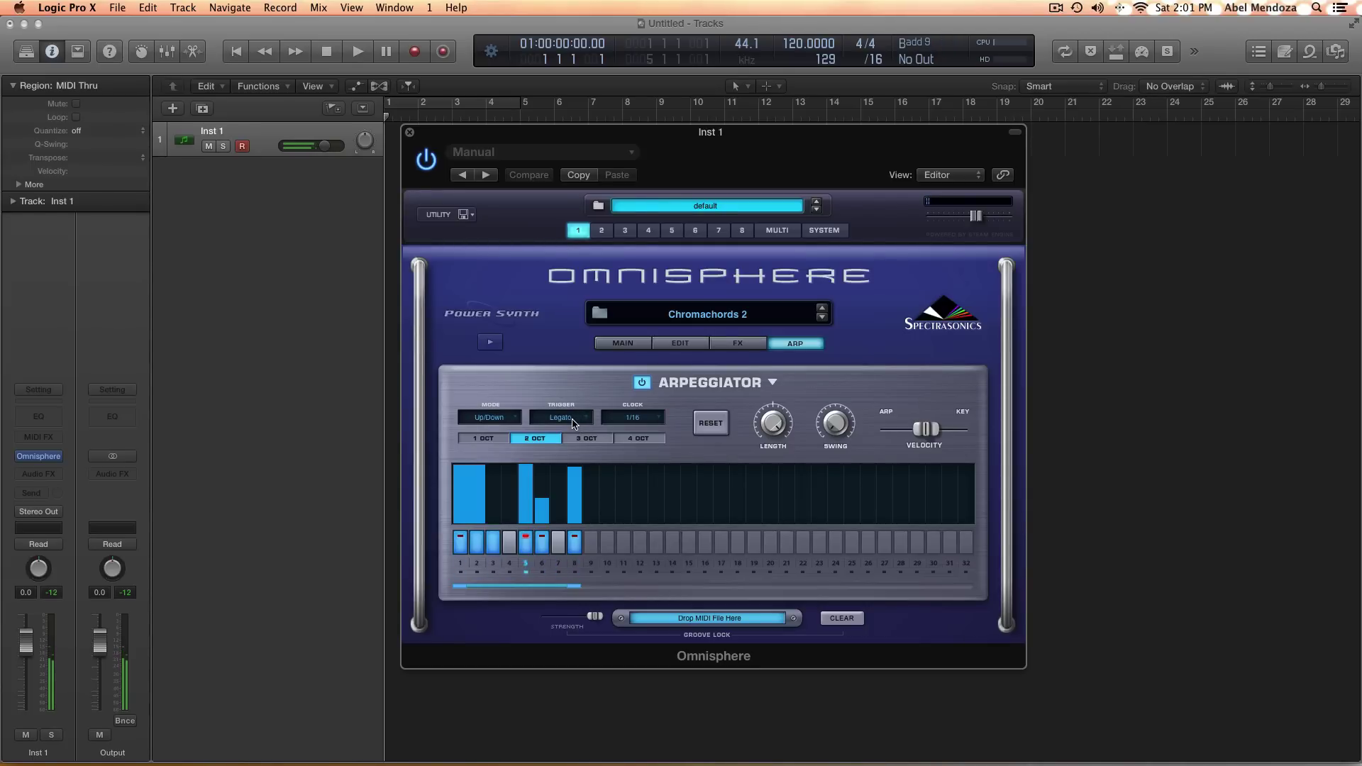
Try the Song Position and Note triggers and set the arpeggiator trigger back to Legato
click(573, 420)
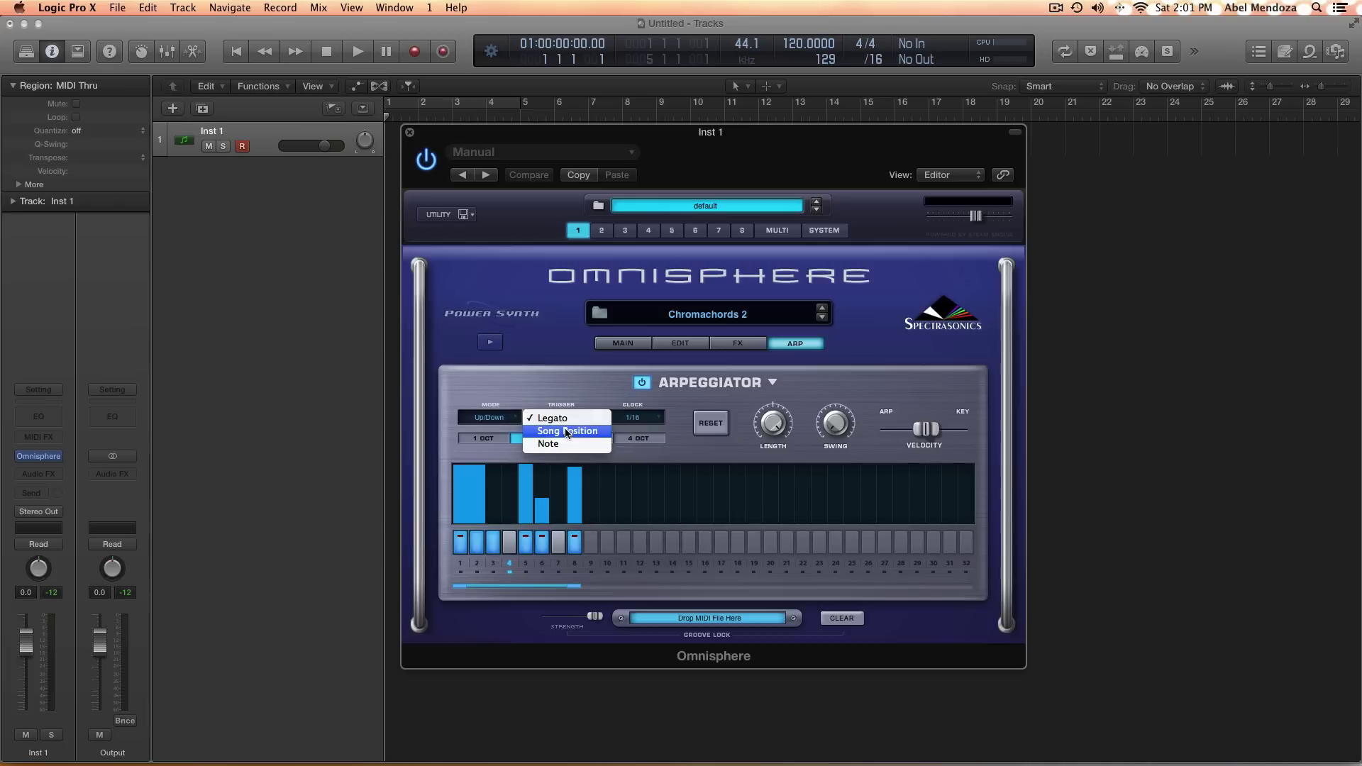
click(570, 431)
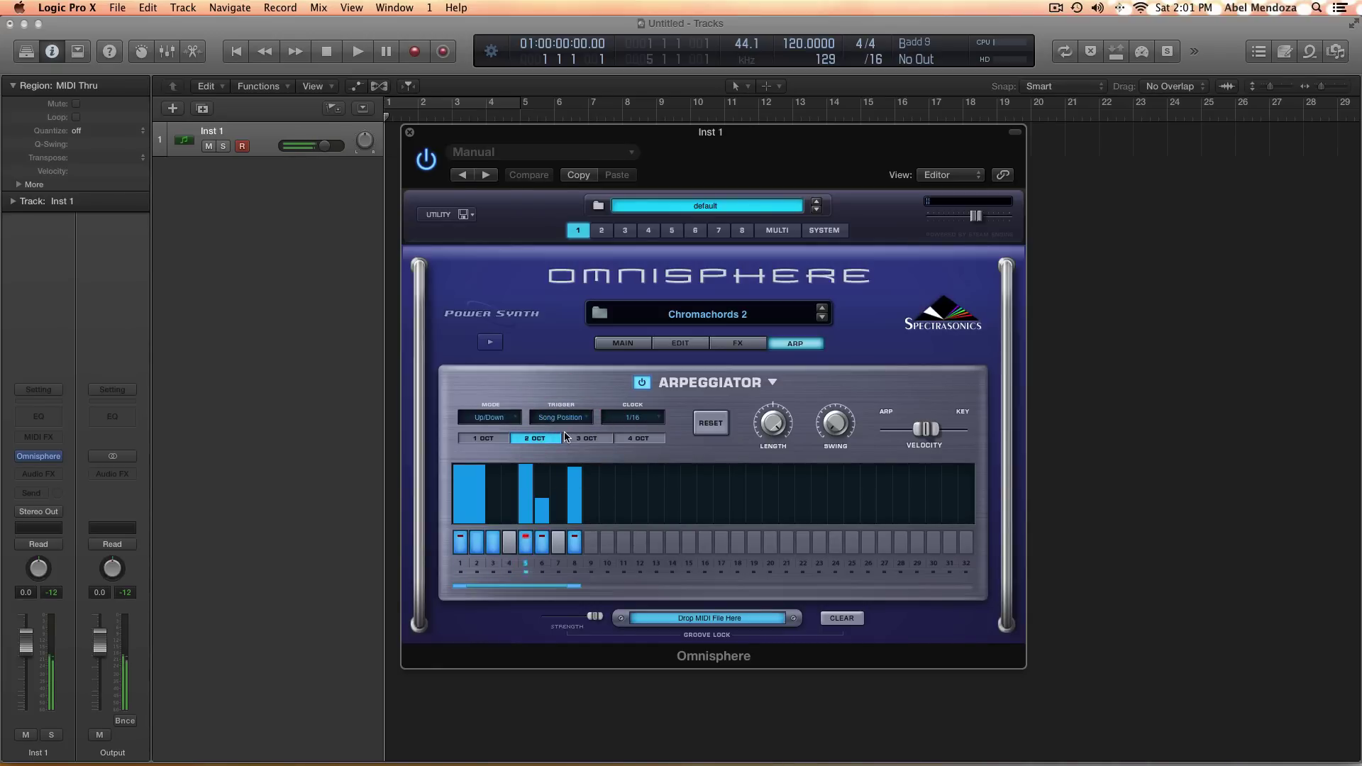
click(563, 422)
click(563, 435)
click(563, 419)
click(567, 395)
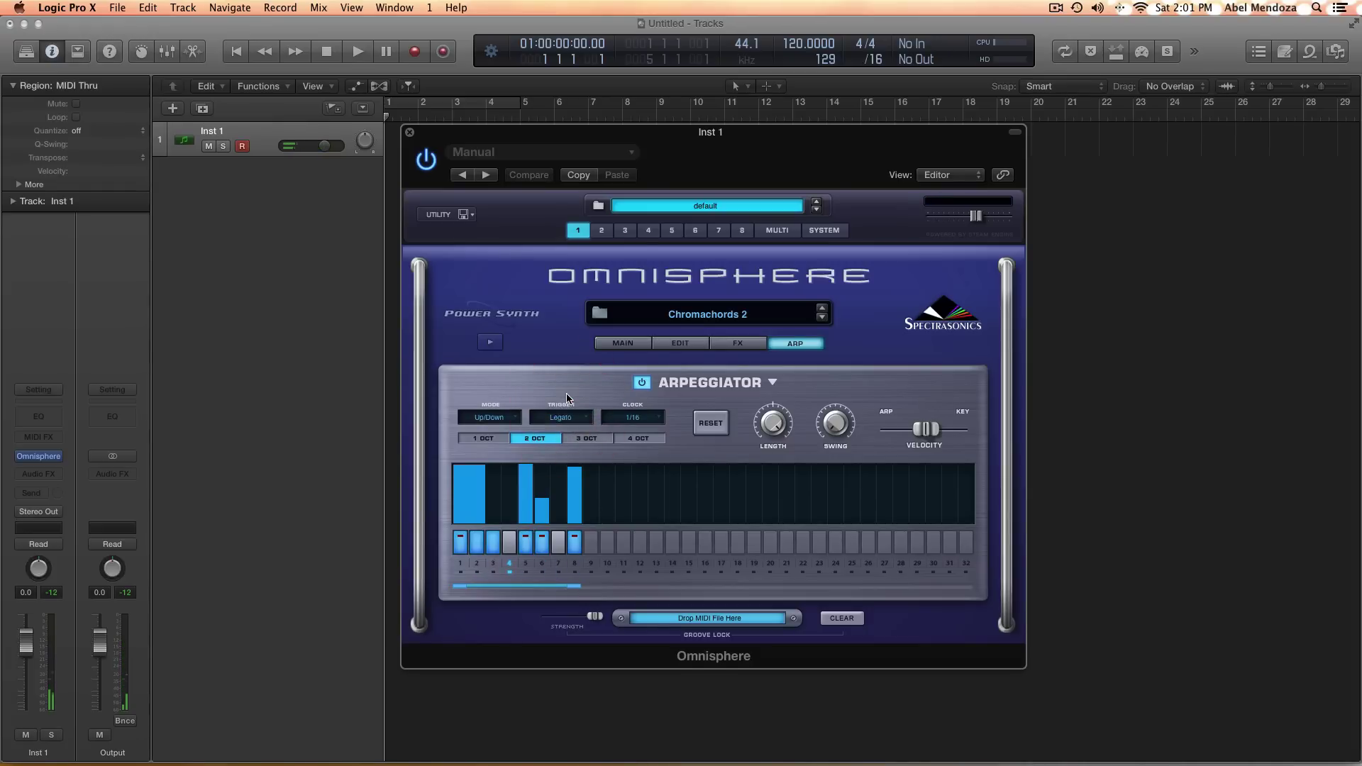
Try arpeggiator clock rates of 1/1, 1/2 and 1/8, and set the clock to 1/16
click(635, 420)
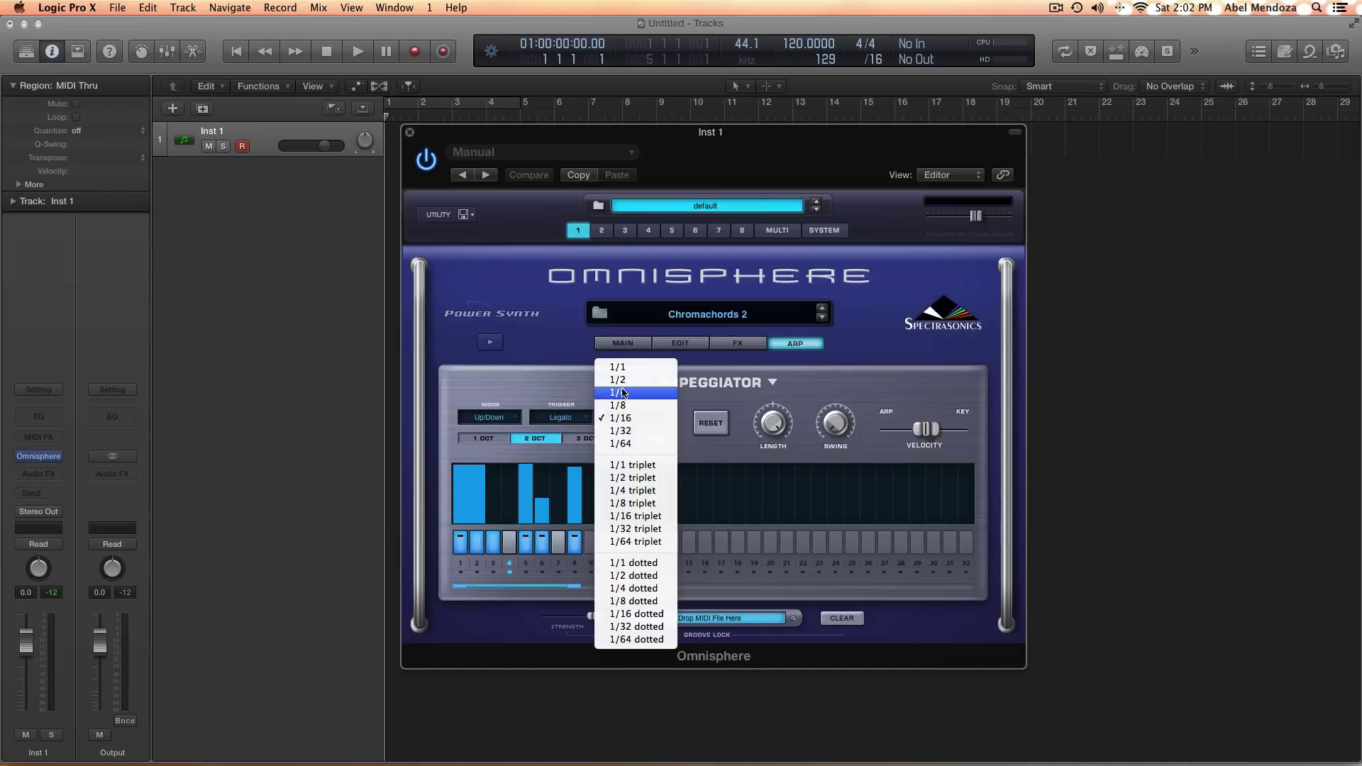
click(615, 367)
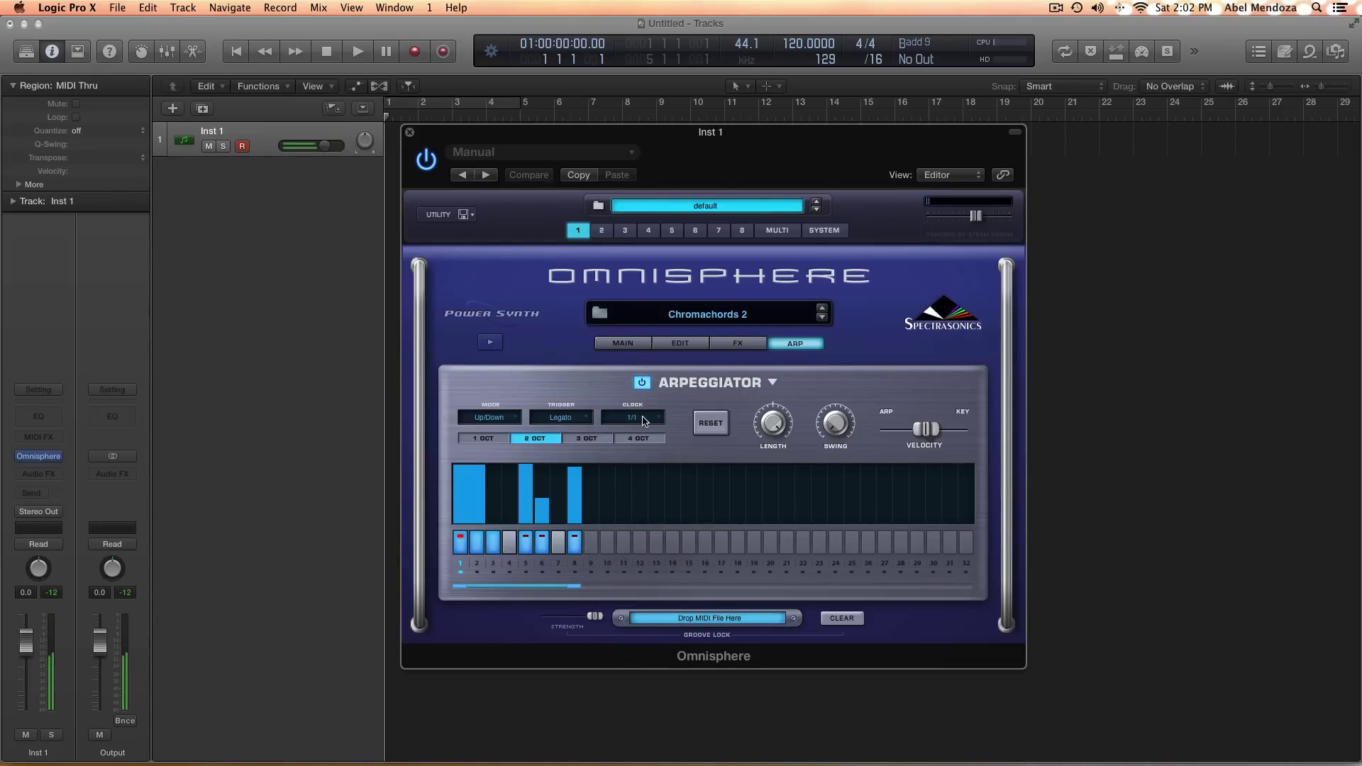
click(643, 420)
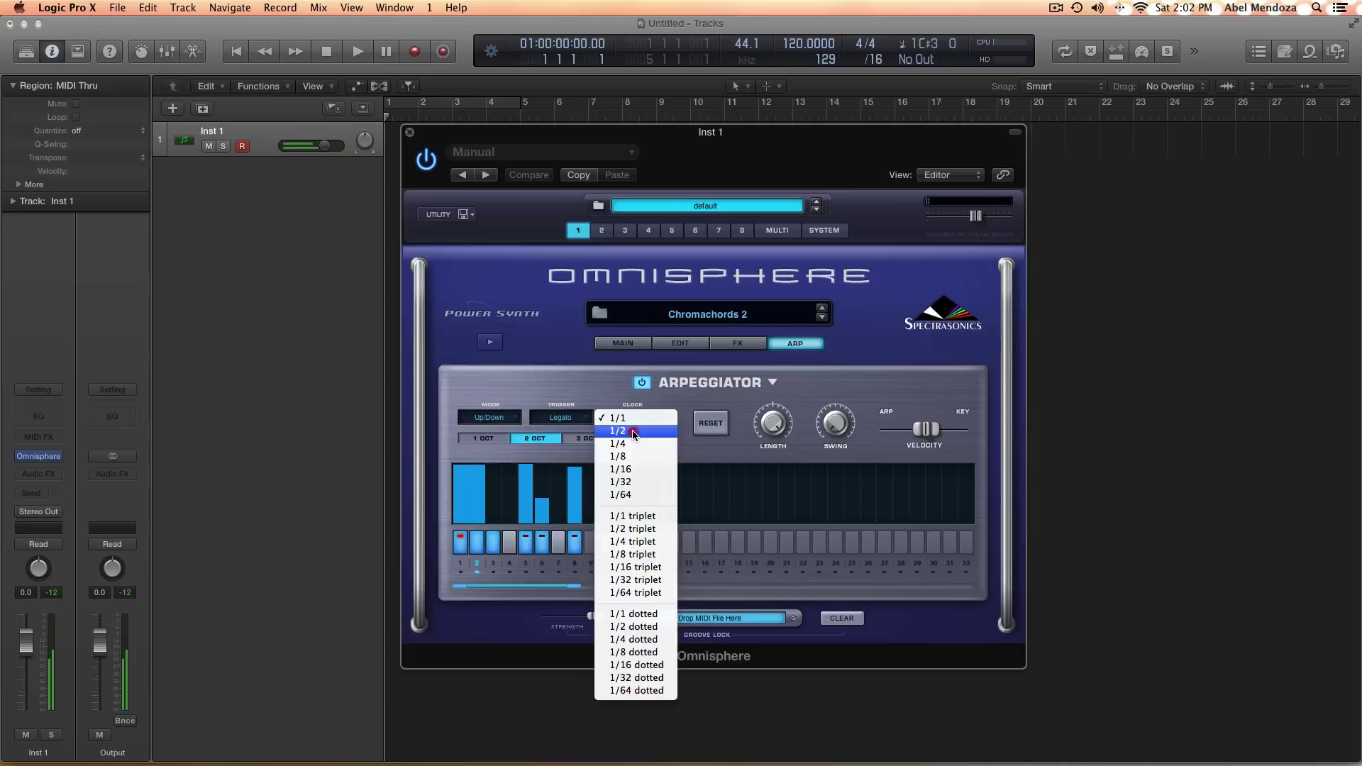
click(643, 430)
click(642, 420)
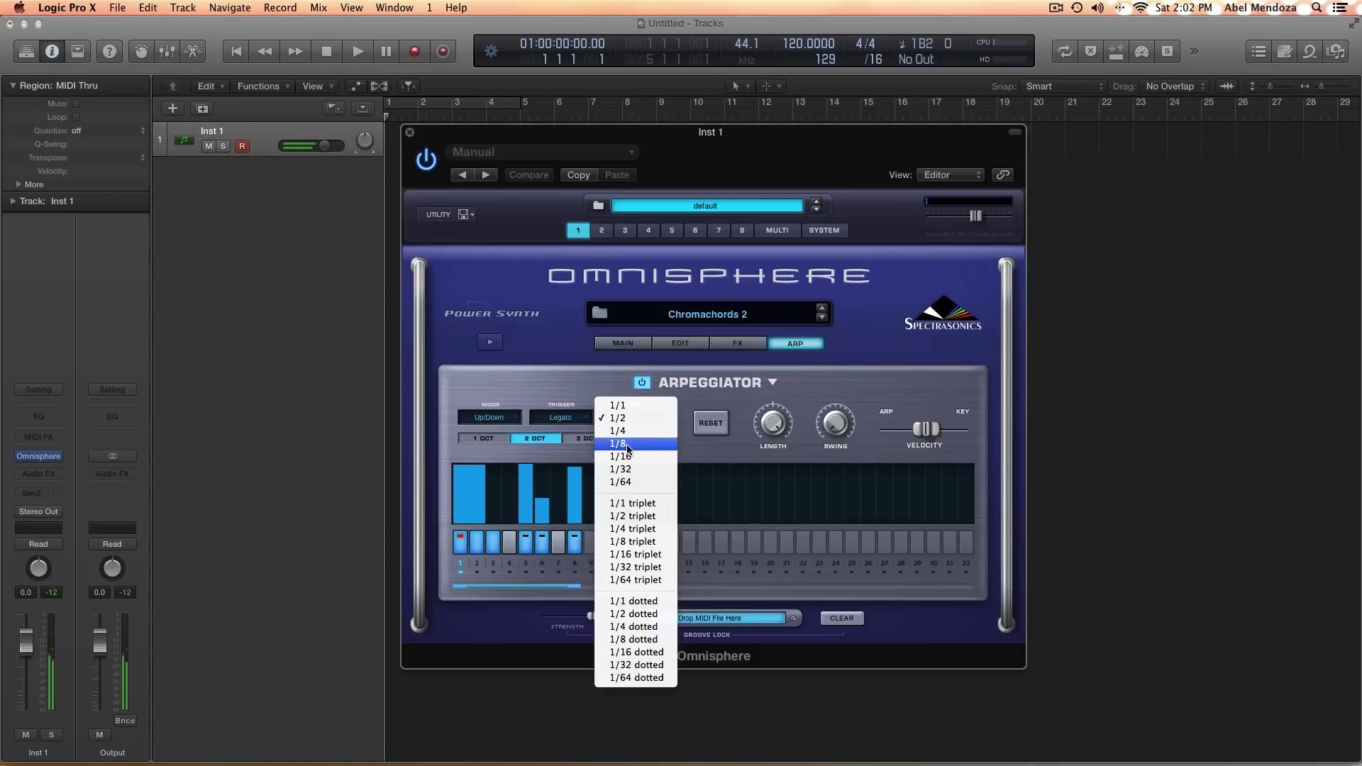
click(626, 444)
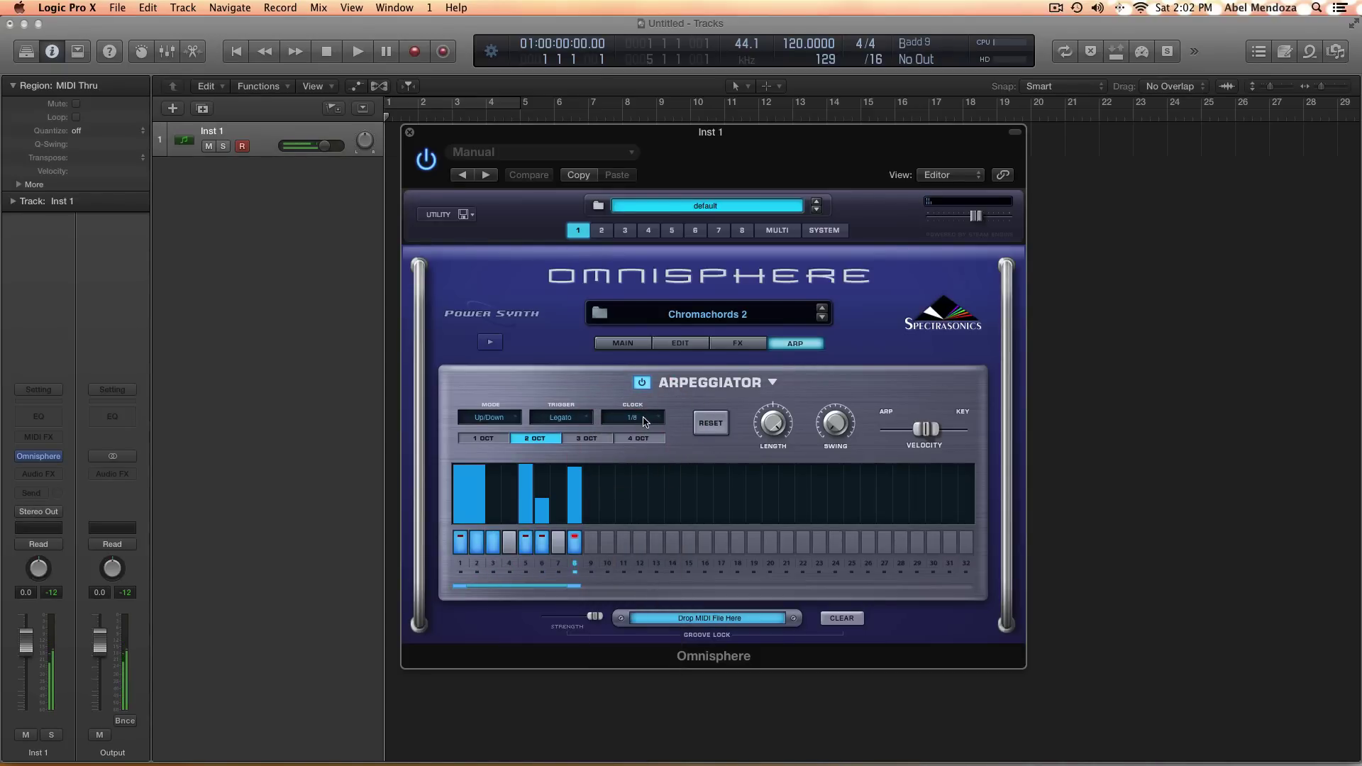
click(642, 420)
click(632, 430)
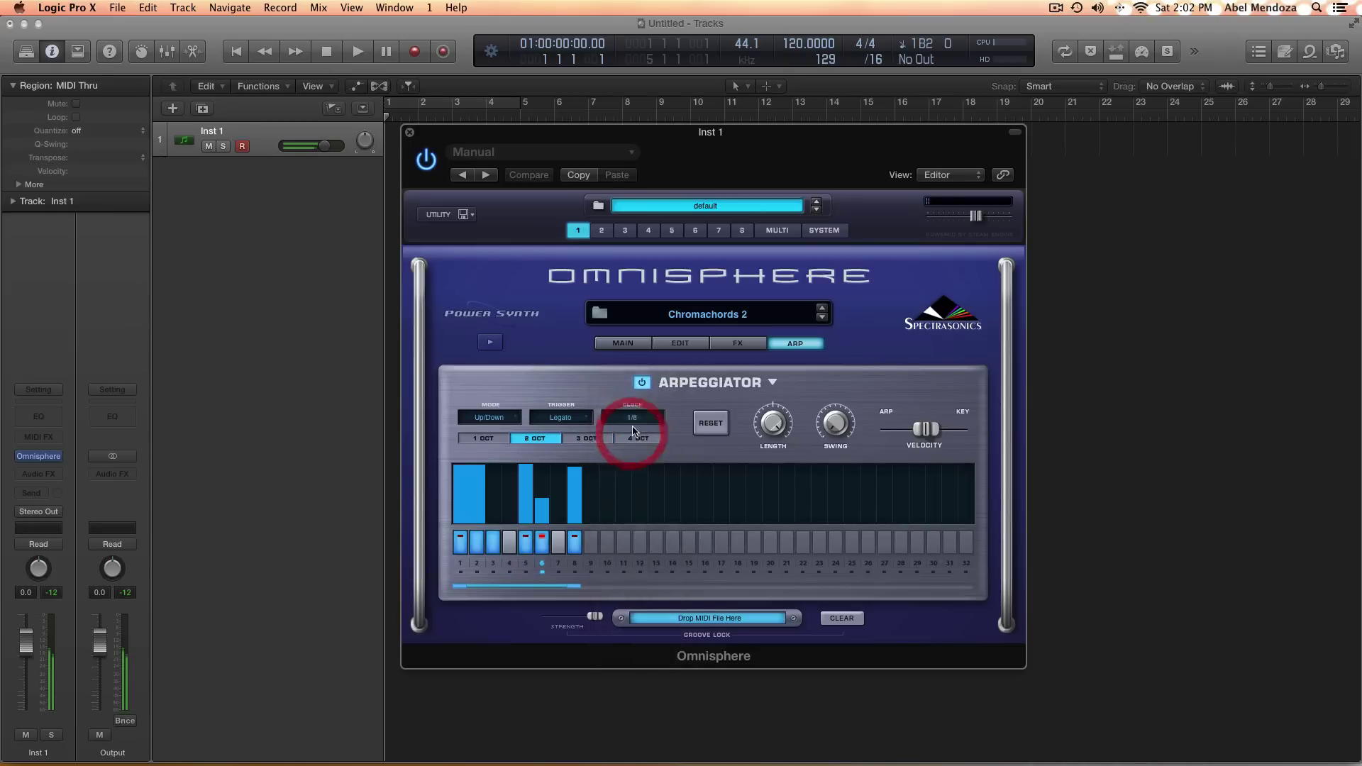
Try the faster 1/32 and 1/64 clock rates and set the arpeggiator clock back to 1/16
click(647, 420)
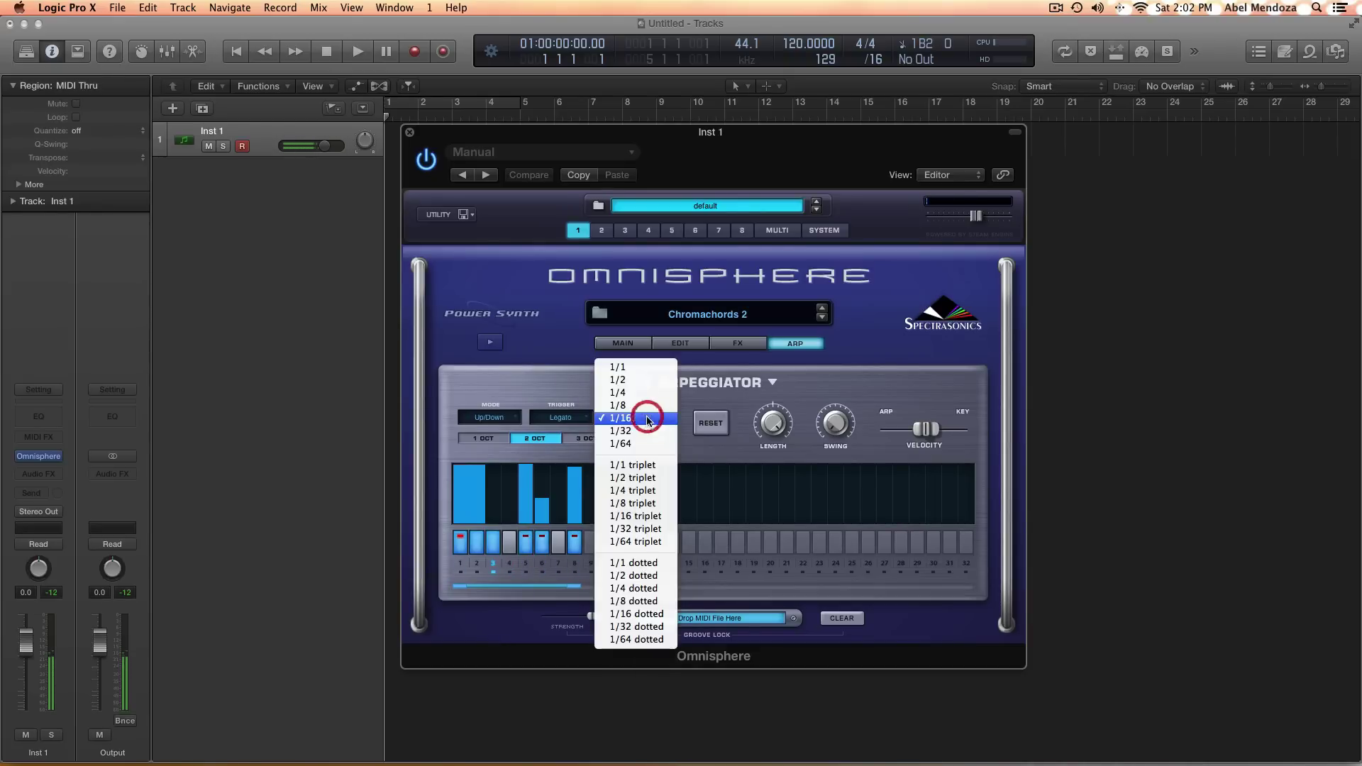
click(642, 444)
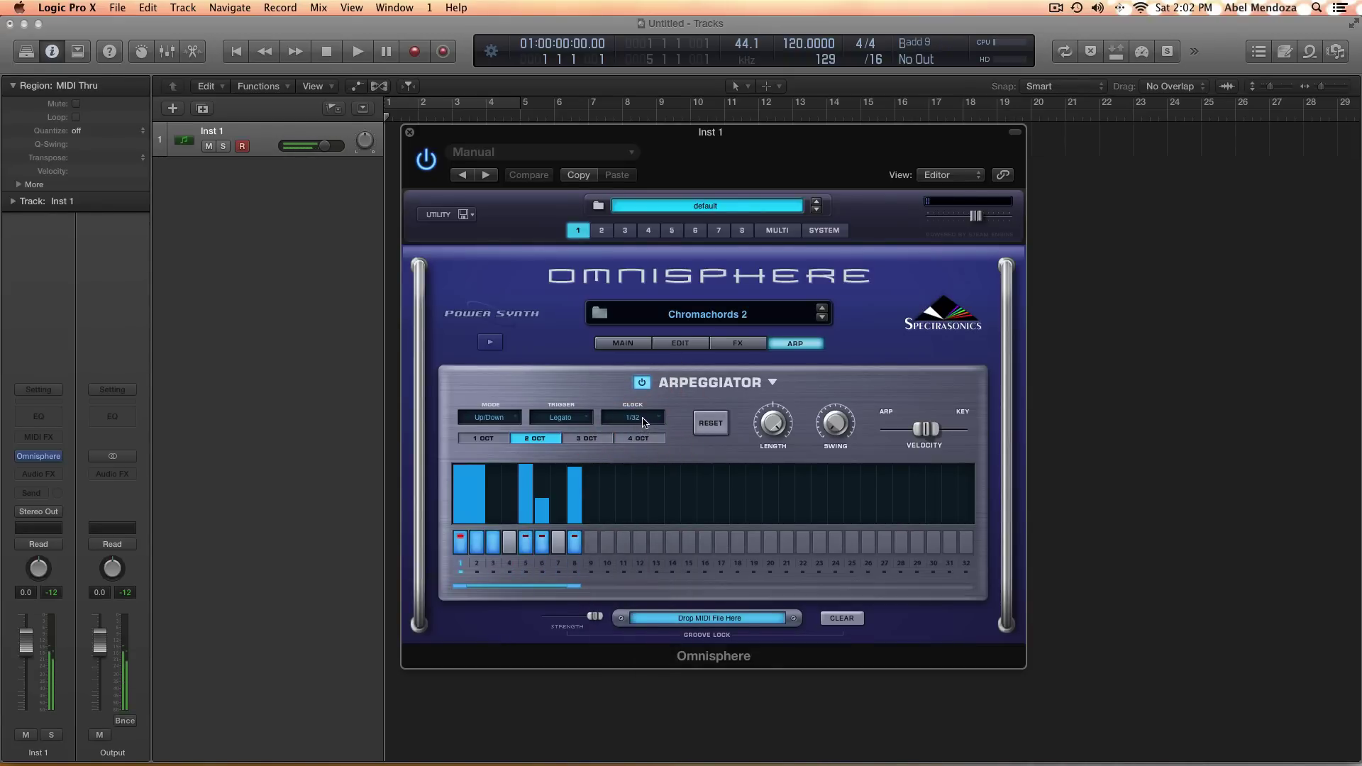
click(640, 420)
click(633, 432)
click(643, 420)
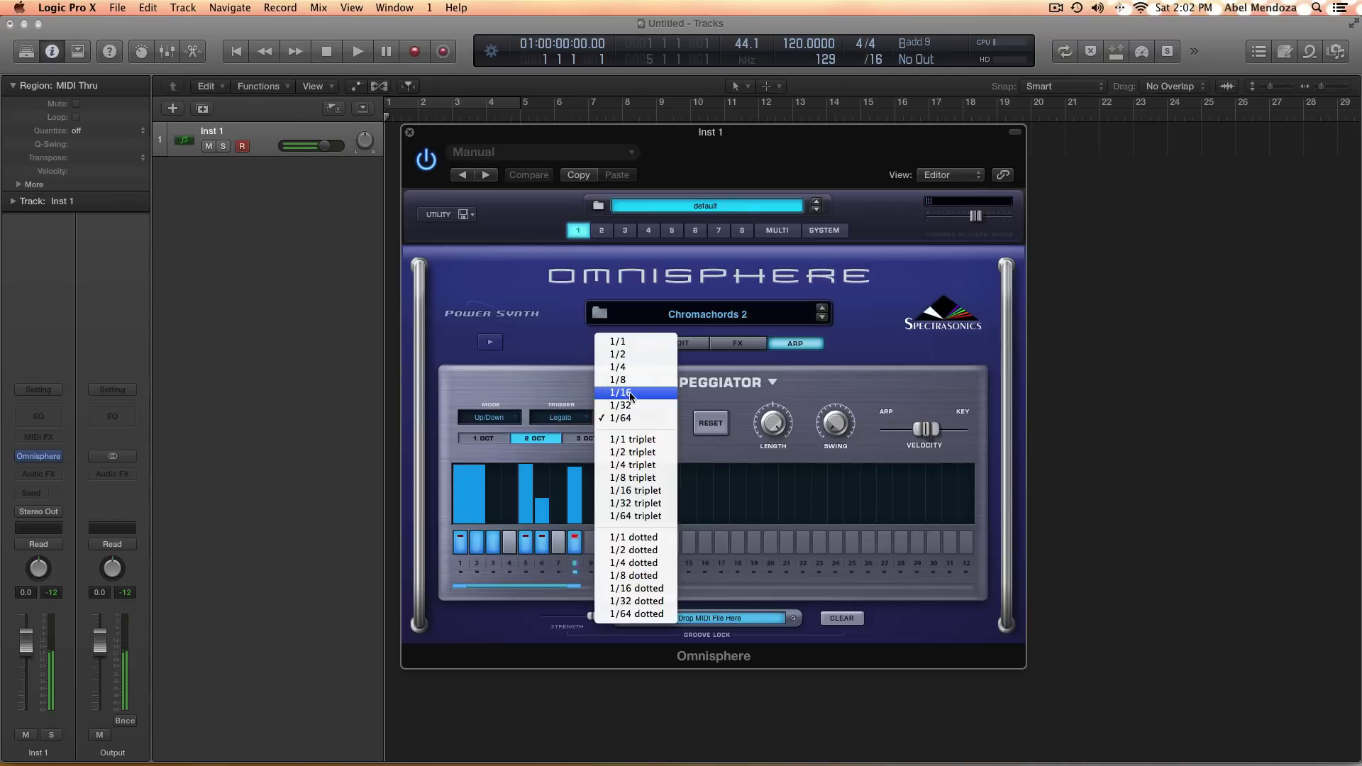
click(639, 392)
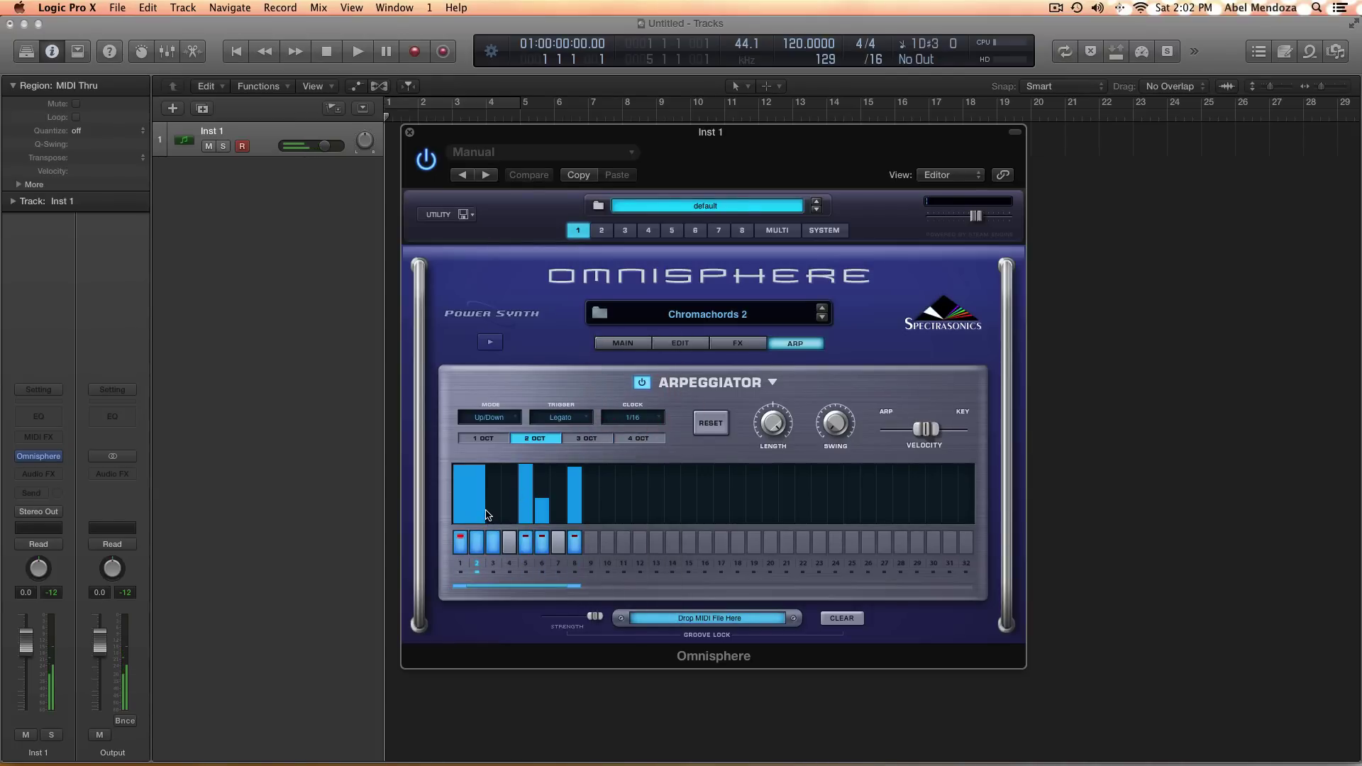
Turn off steps 2 and 6 of the arpeggiator pattern and make step 3 a separate note
drag(488, 510, 468, 505)
click(492, 542)
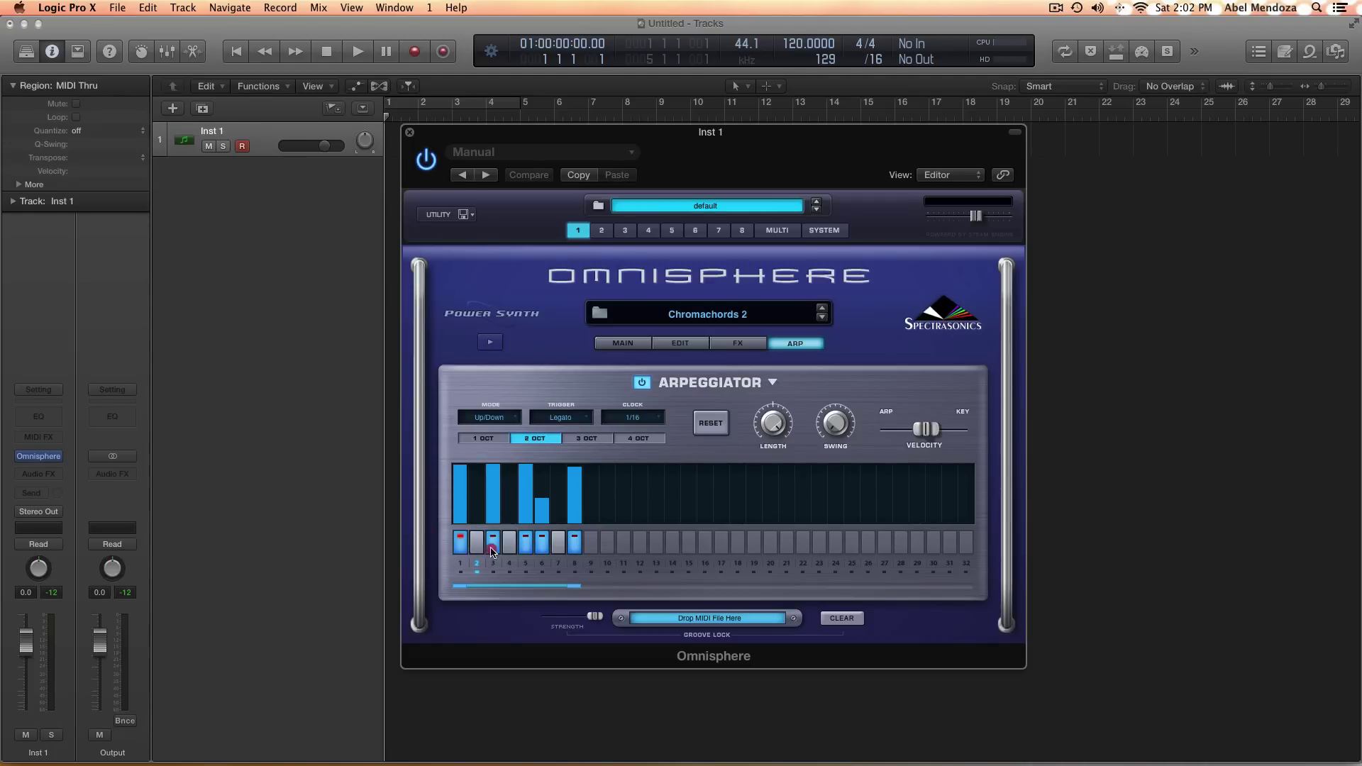
click(543, 542)
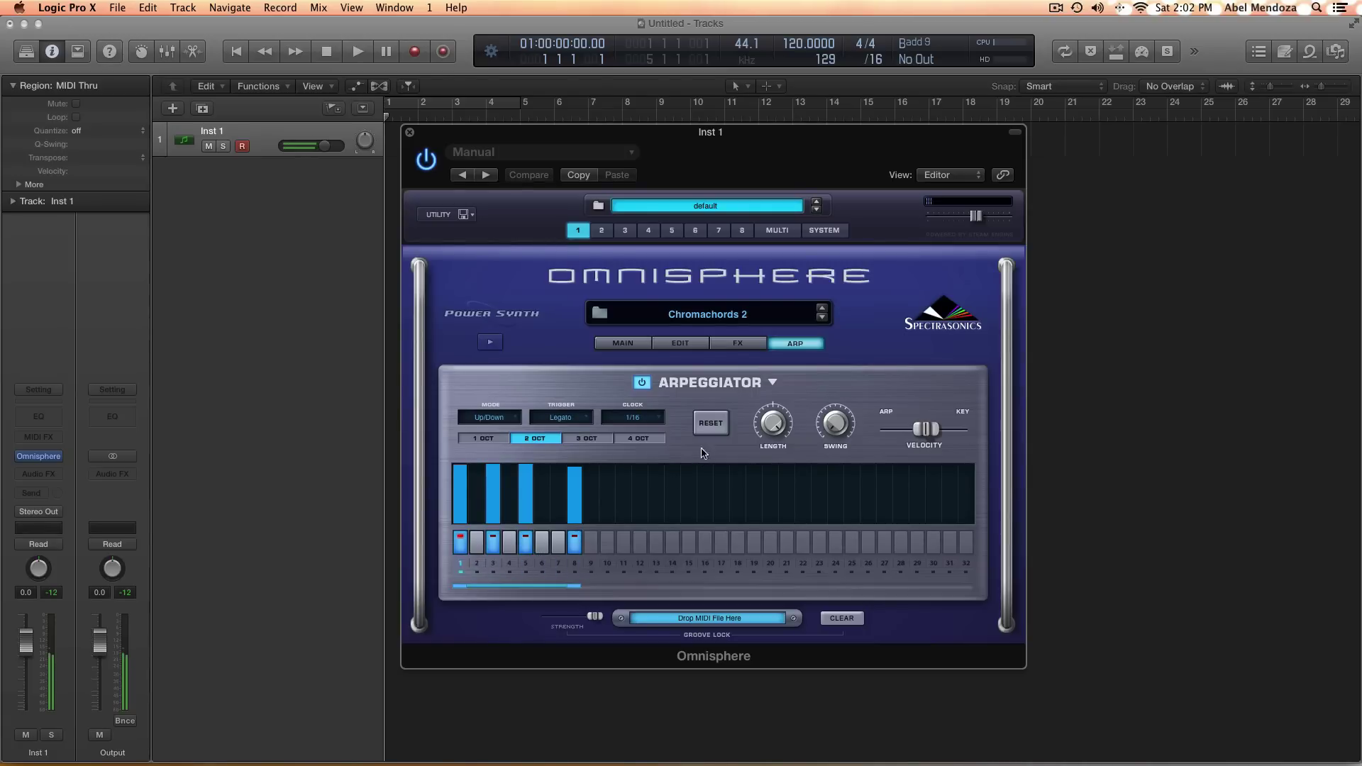
Try the arpeggiator note length at its shortest and at full, and set it to a fairly short length
right_click(774, 426)
click(779, 430)
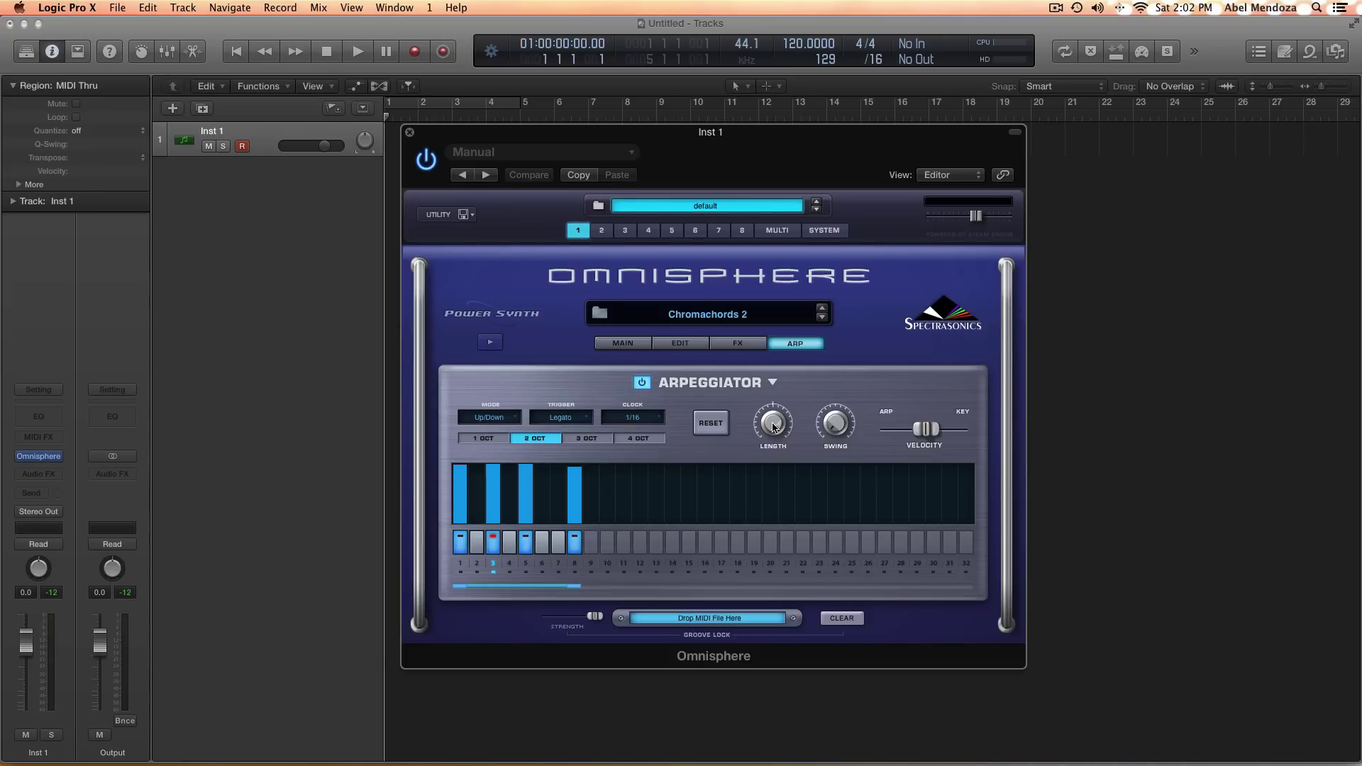
drag(775, 430, 778, 527)
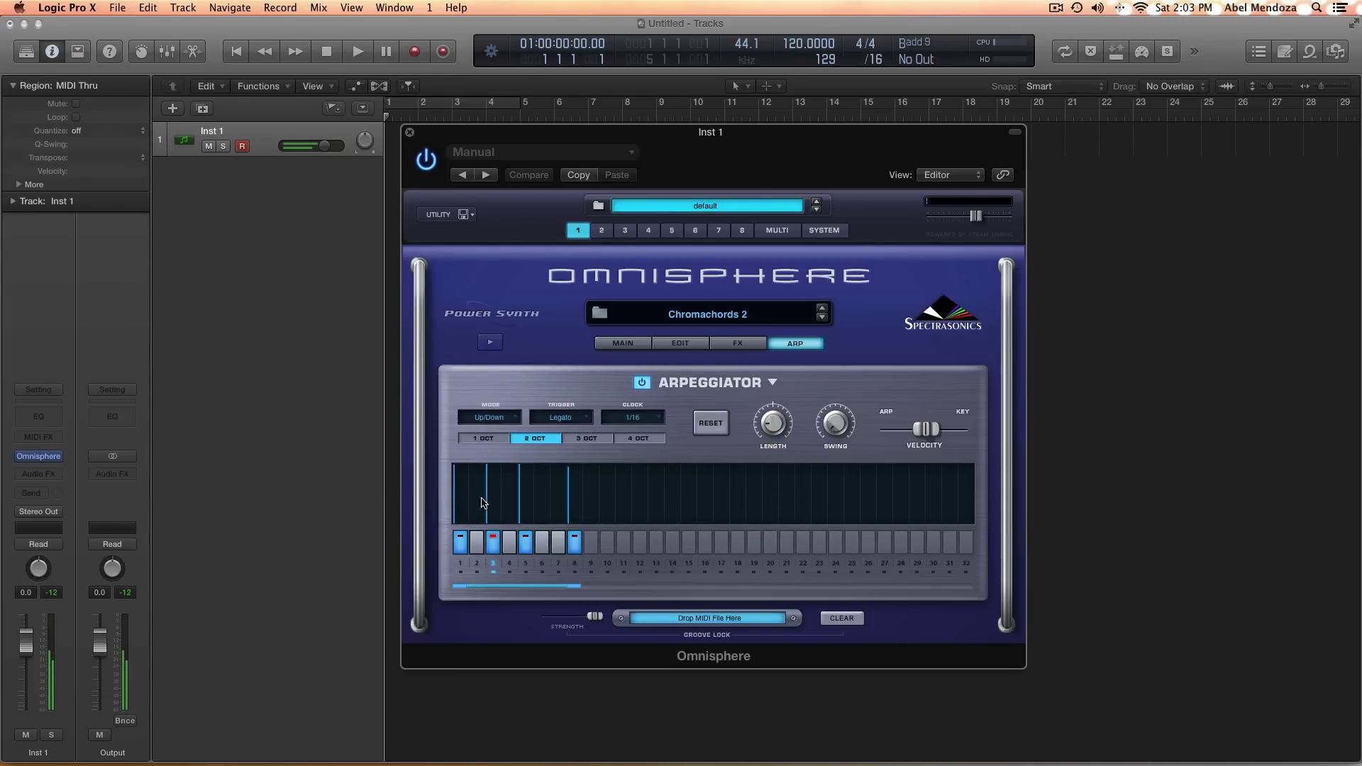
drag(772, 425, 771, 376)
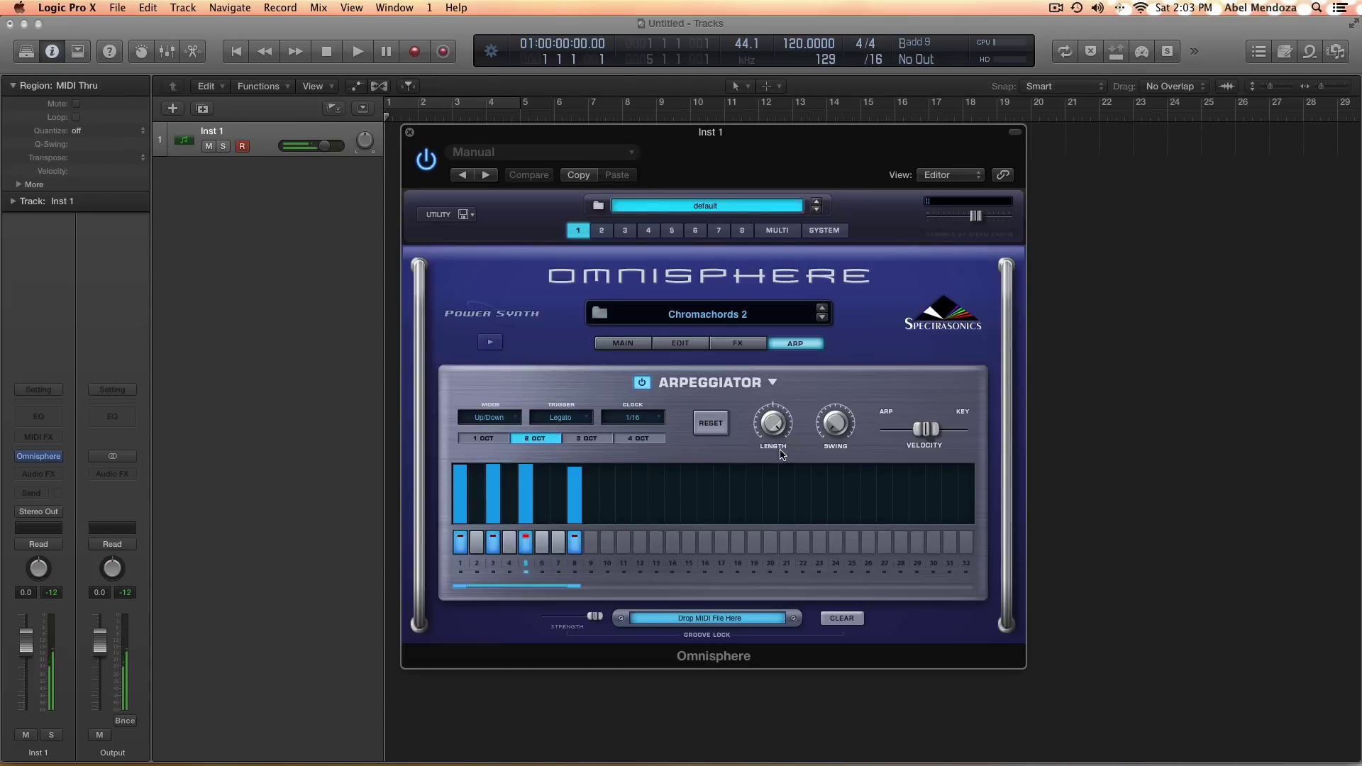
drag(773, 426, 791, 542)
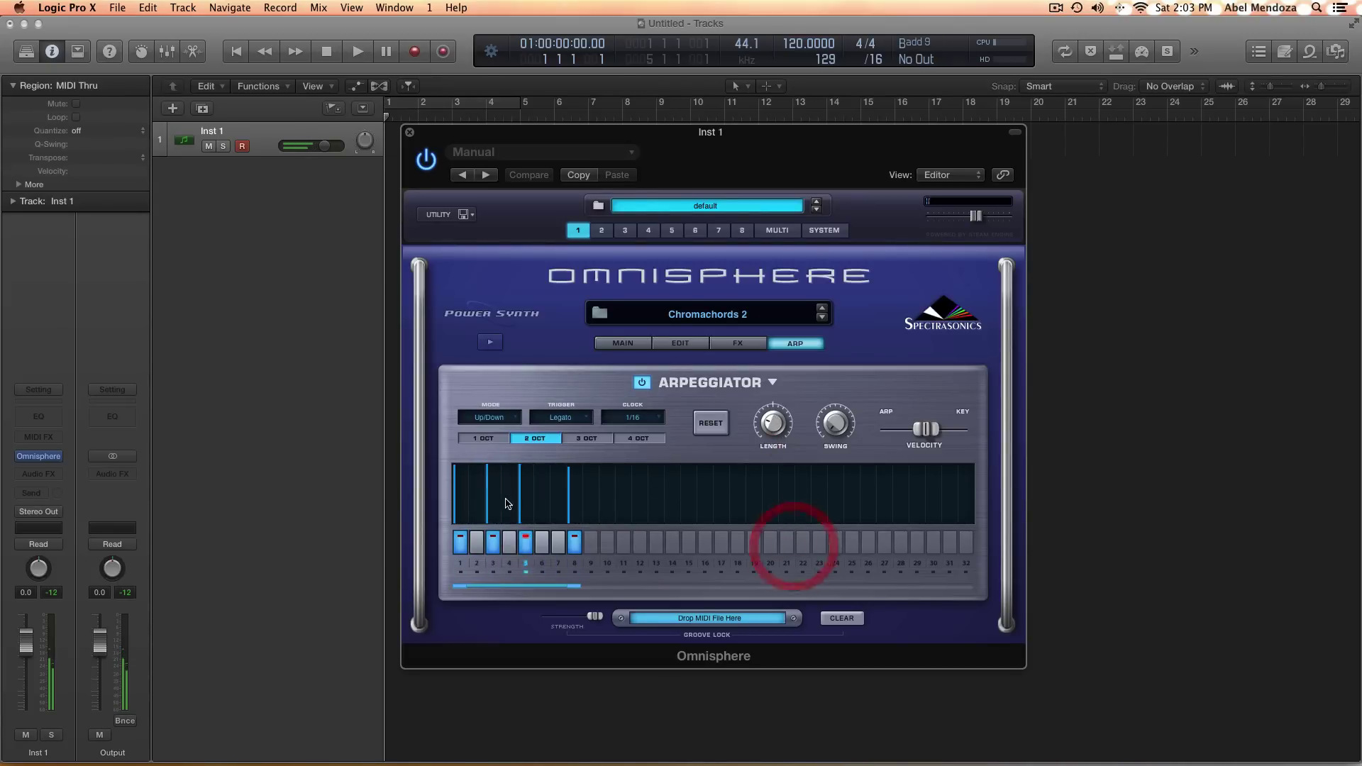
drag(773, 410, 752, 266)
drag(766, 426, 846, 469)
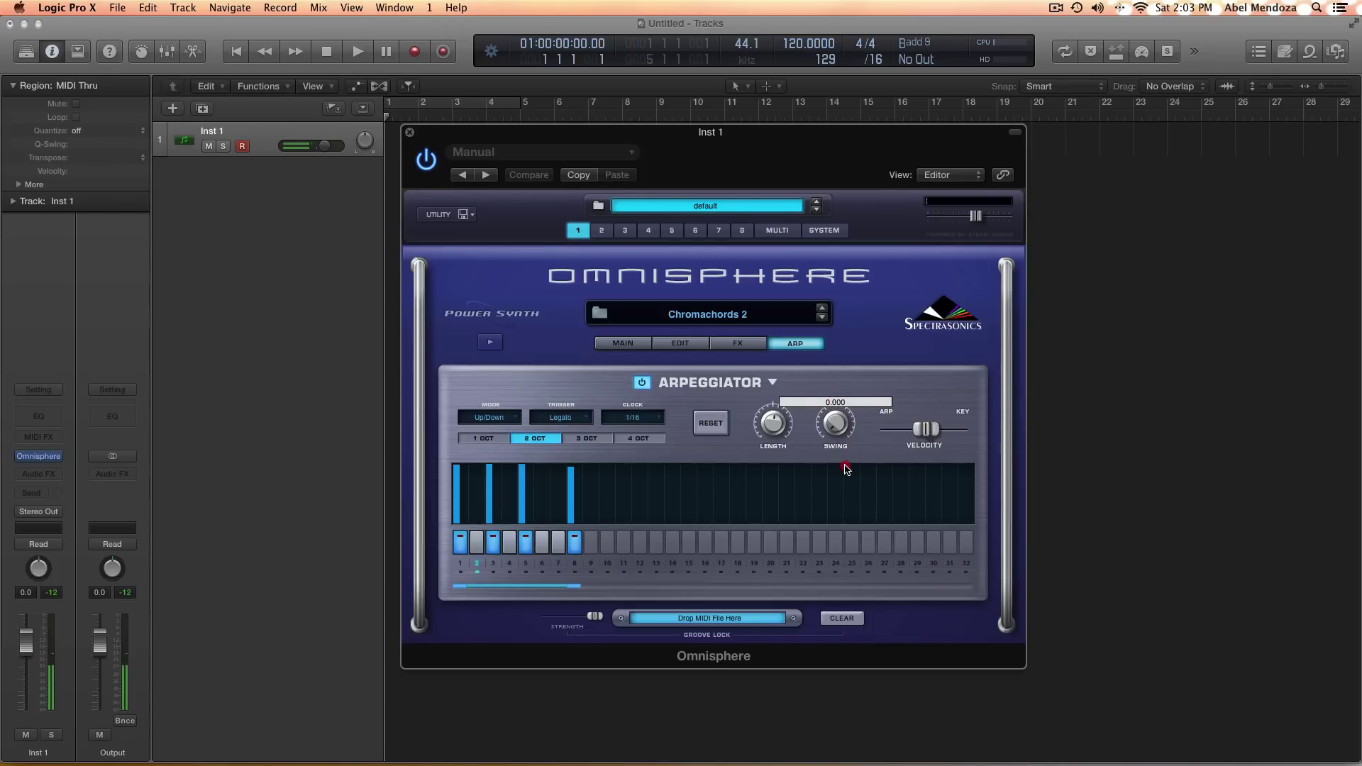
Try raising the arpeggiator swing and bring it back down to 0.000
drag(846, 469, 845, 298)
drag(846, 307, 849, 472)
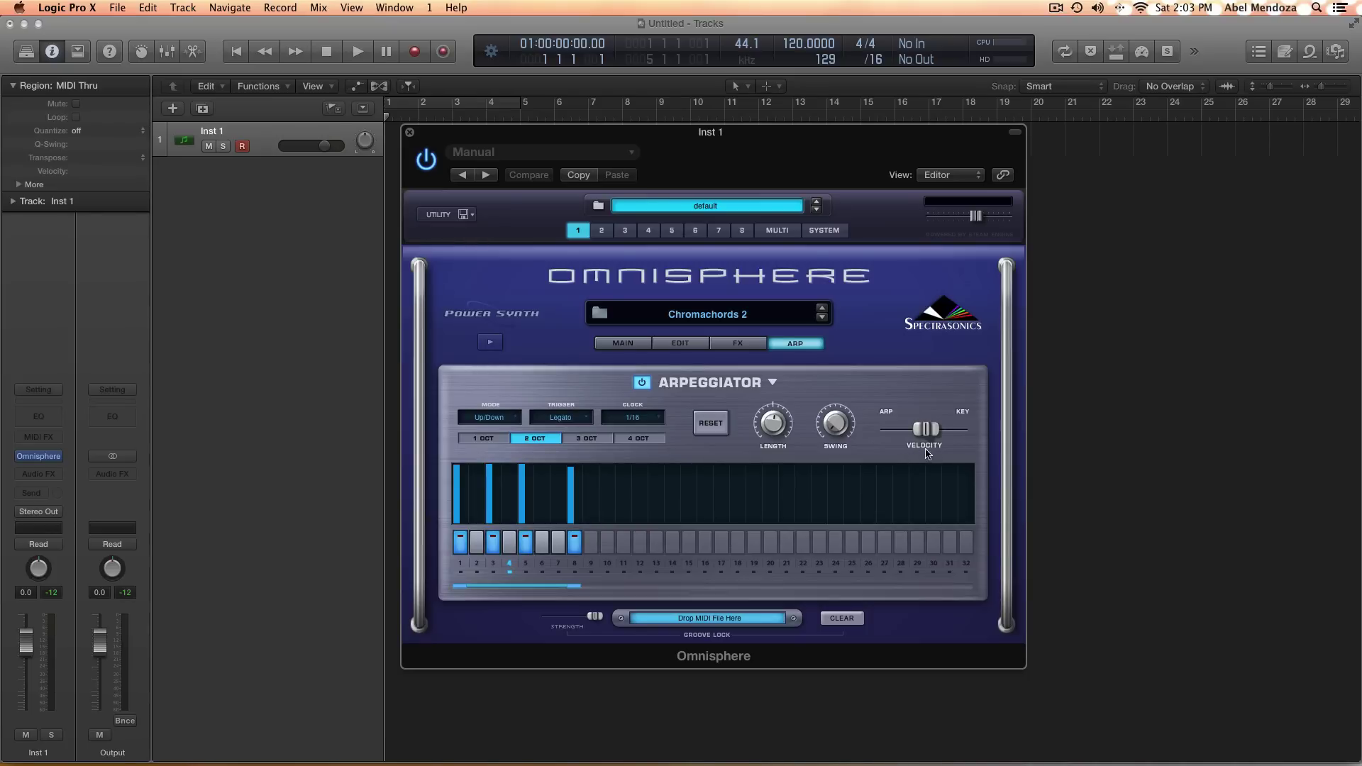
Set the velocity balance fully to ARP and move the instrument window aside
drag(921, 432, 883, 433)
click(883, 430)
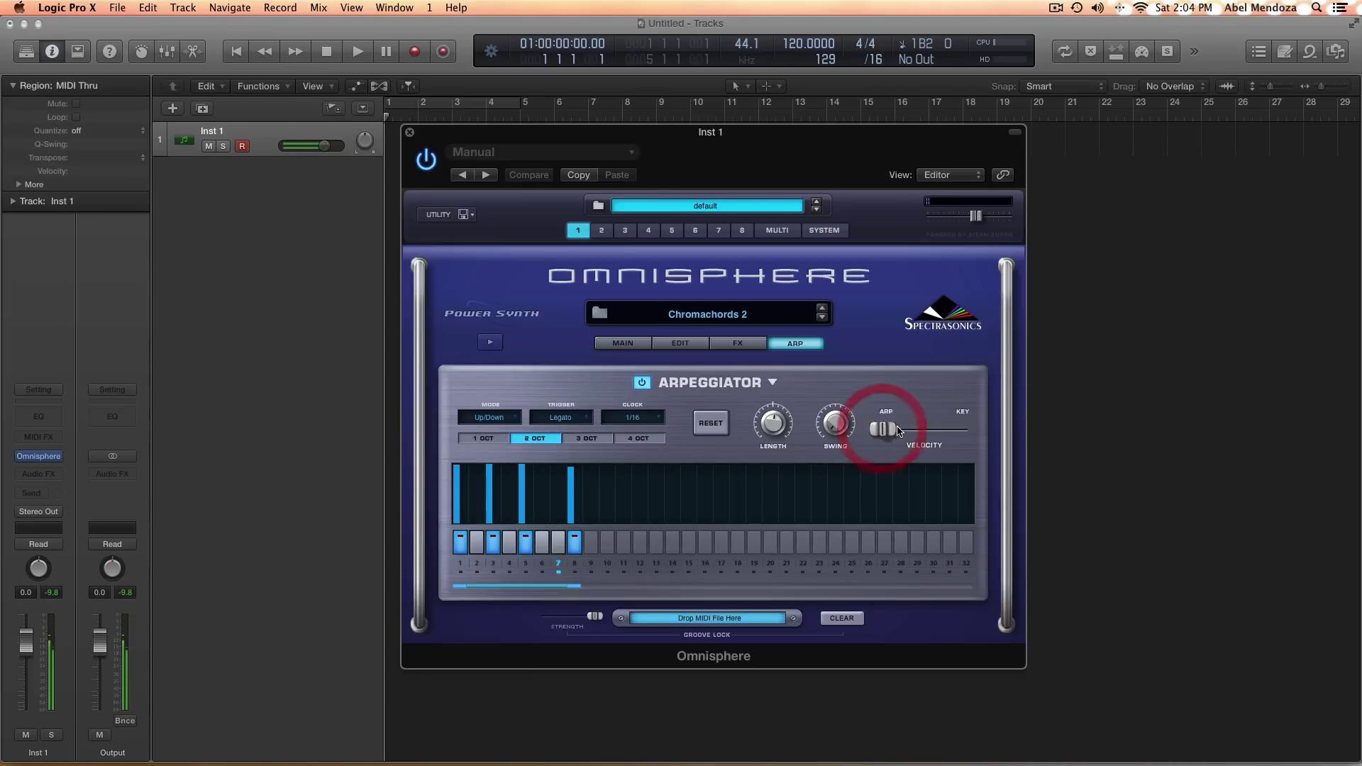
drag(781, 151, 859, 149)
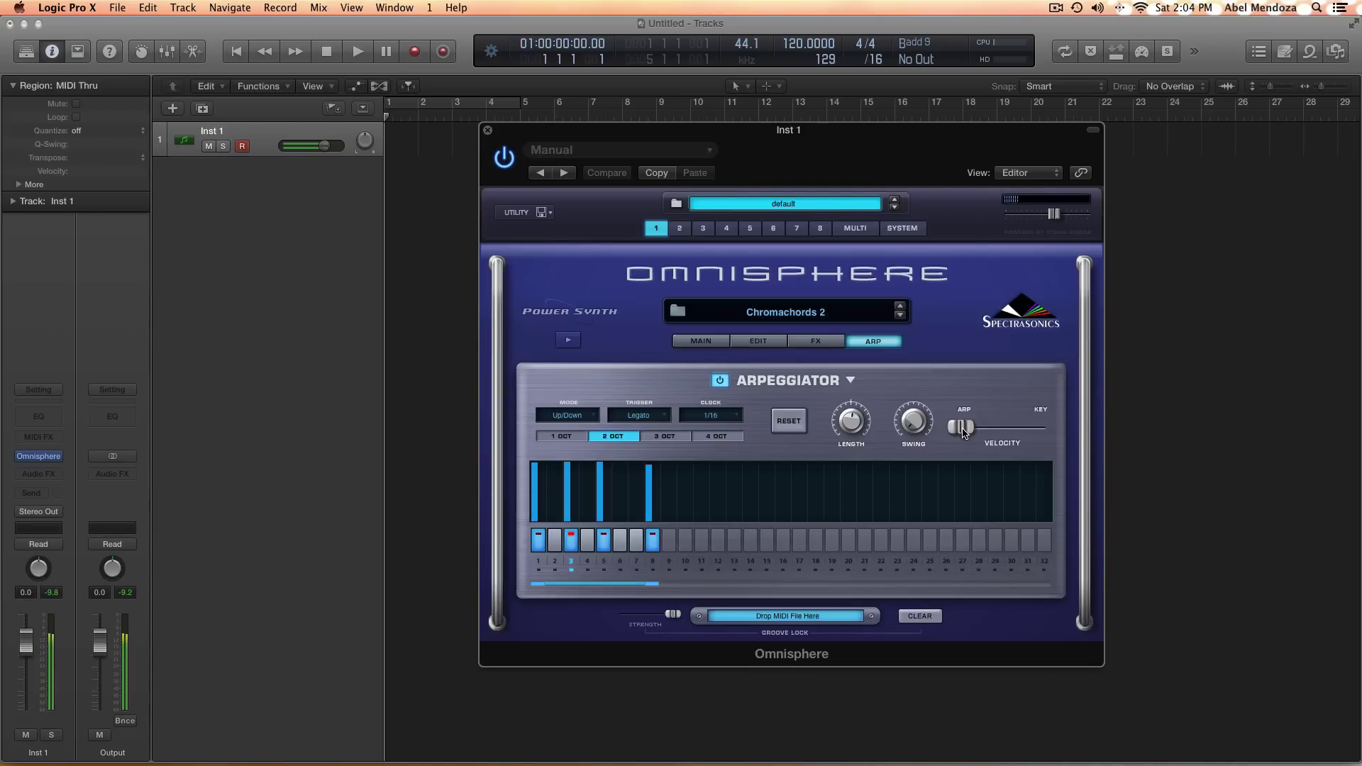
Try the velocity balance fully at KEY and set it near the midpoint between ARP and KEY
drag(960, 432, 1054, 436)
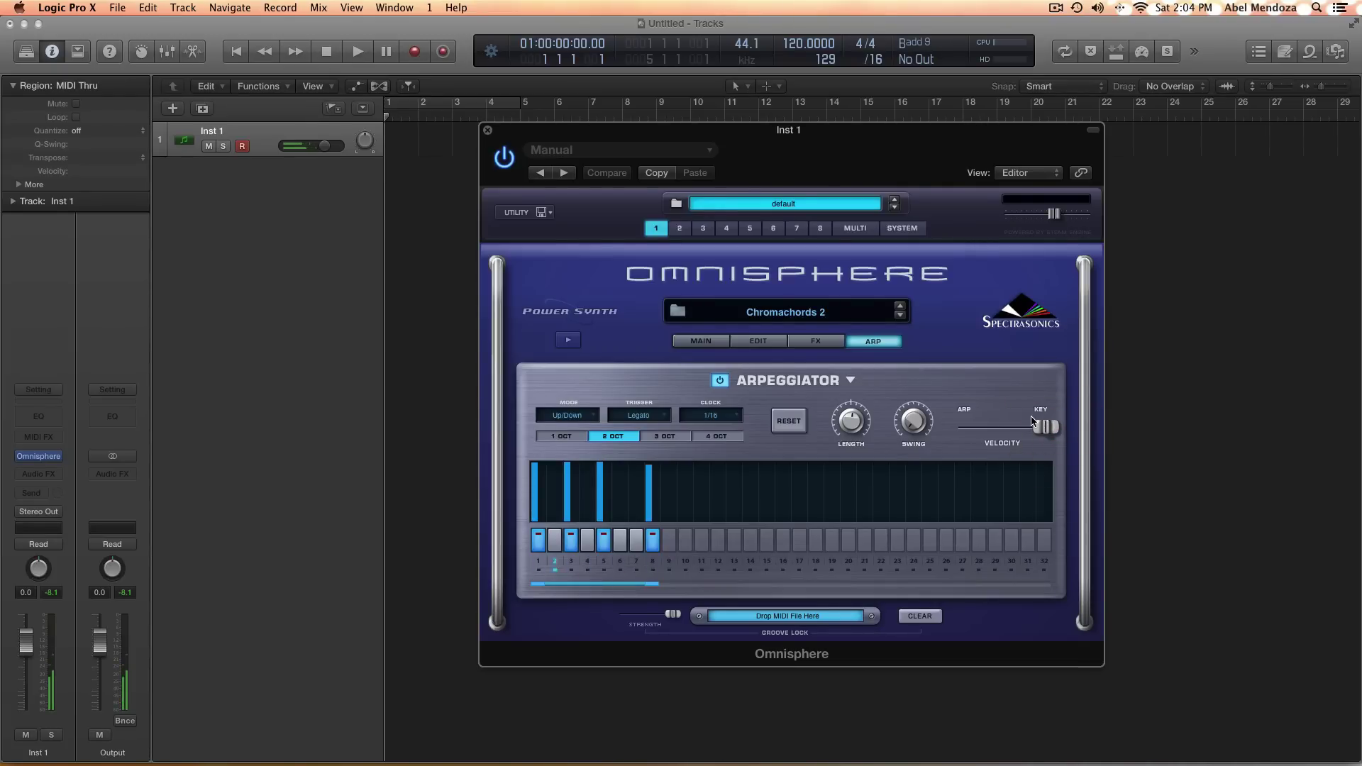
drag(1046, 434, 1015, 434)
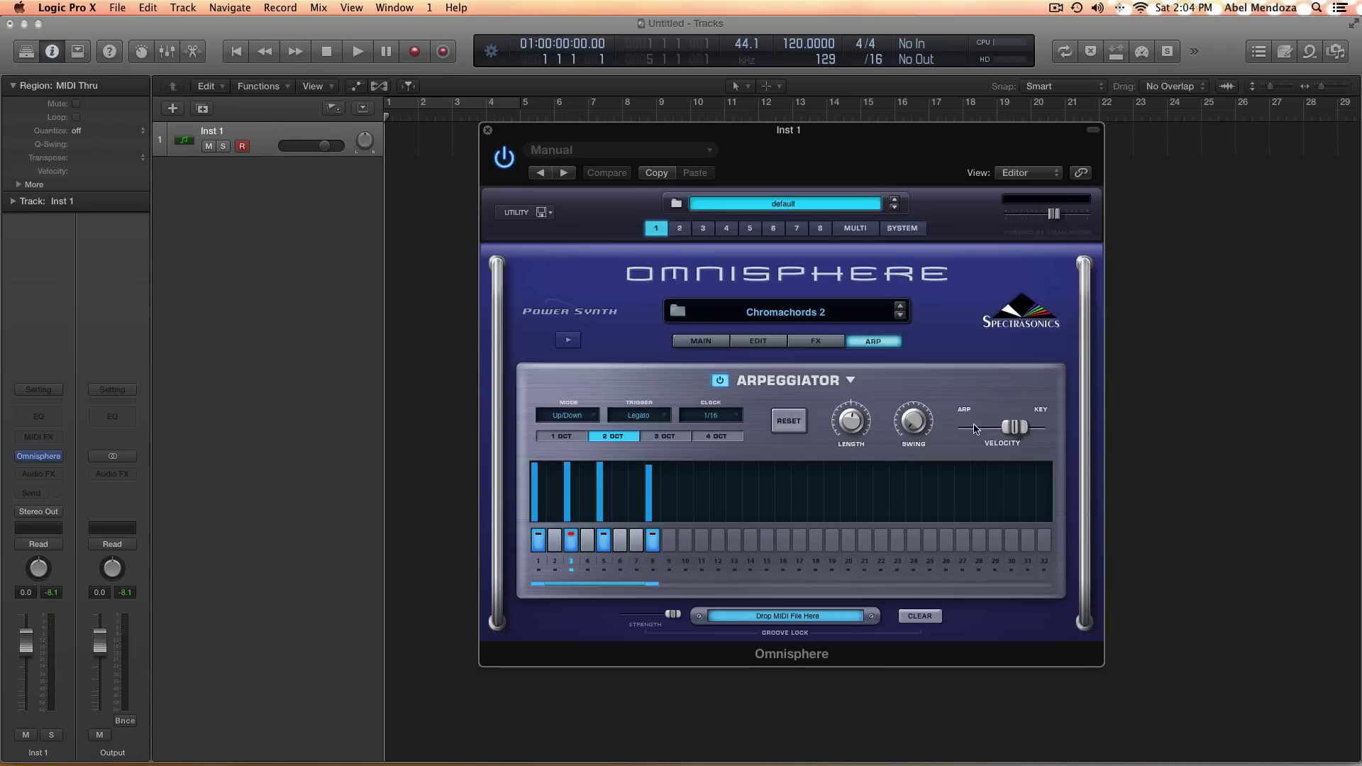
mouse_move(1015, 427)
mouse_down()
mouse_move(955, 428)
mouse_move(1045, 428)
mouse_move(1011, 429)
mouse_up()
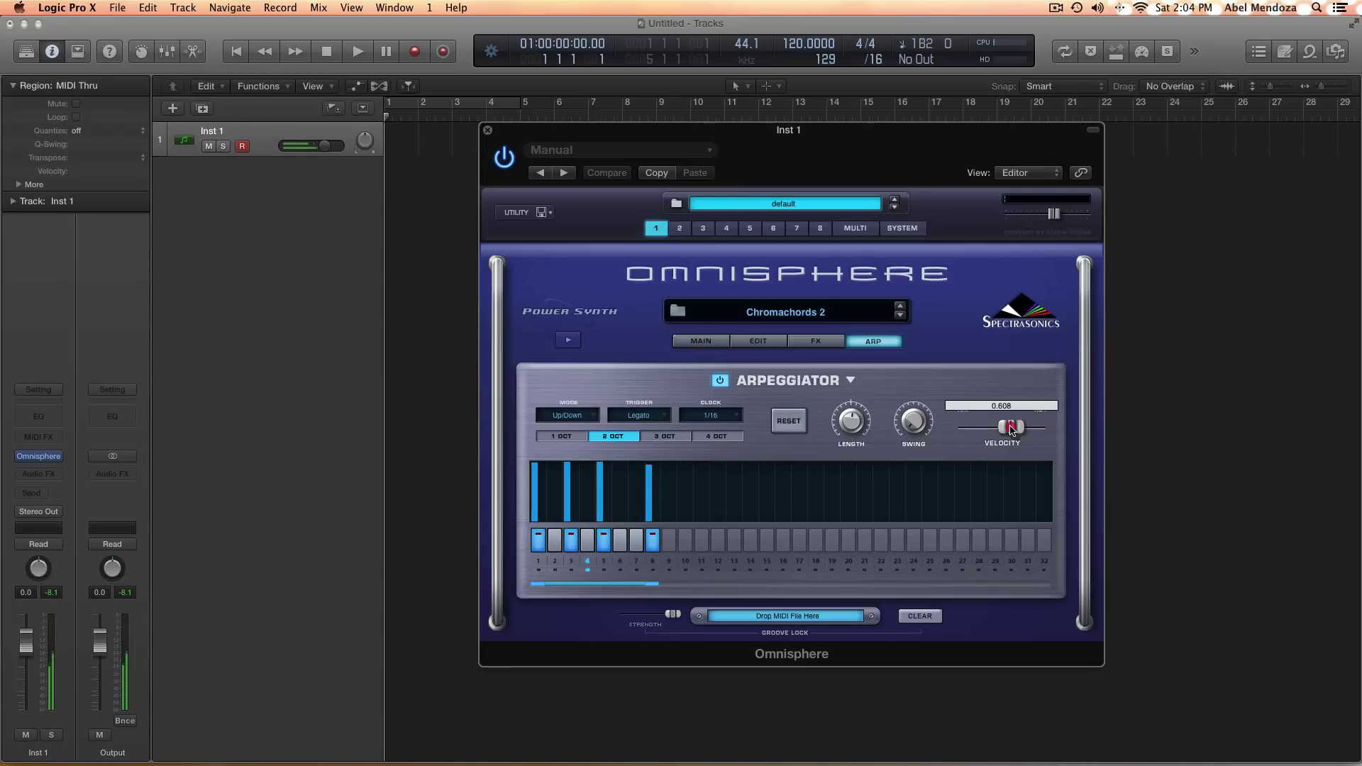
drag(1011, 429, 996, 430)
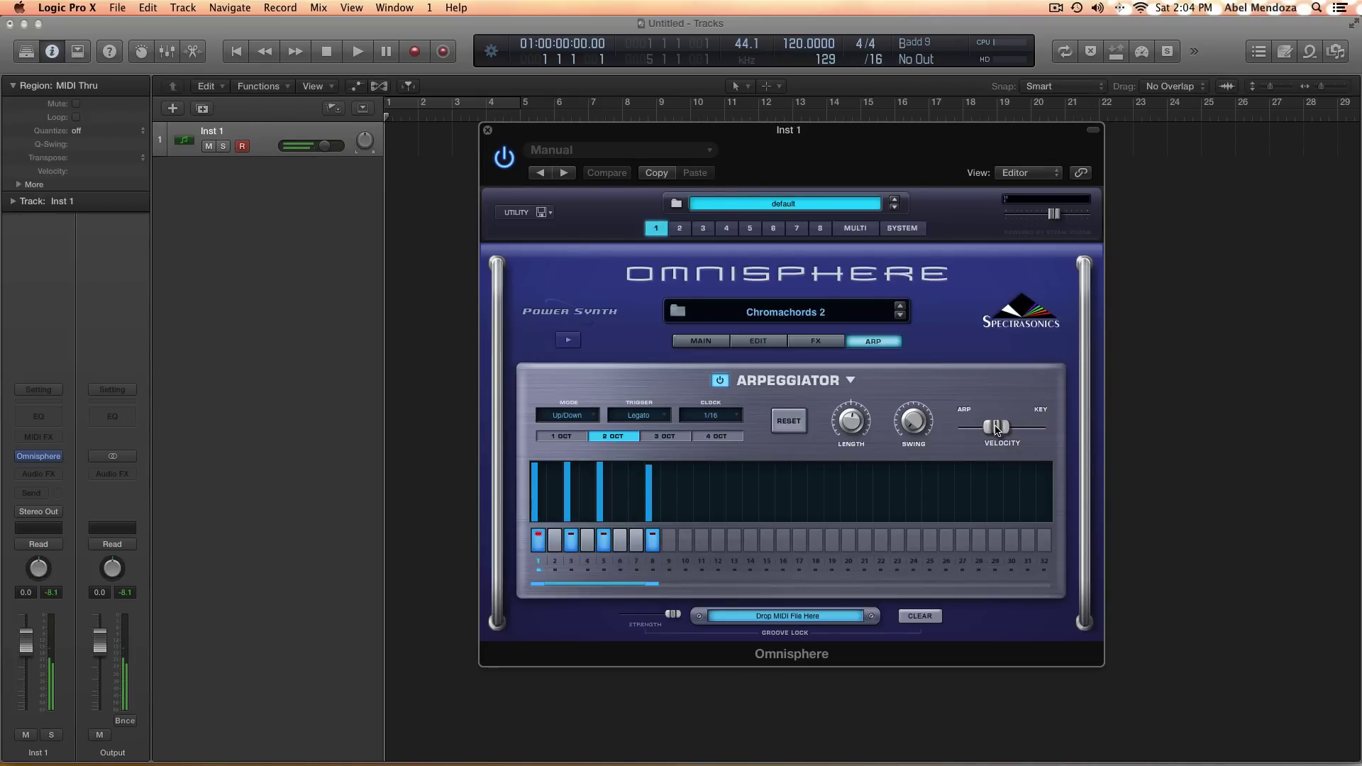
Browse the list of arpeggiator presets and close it without choosing one
click(851, 382)
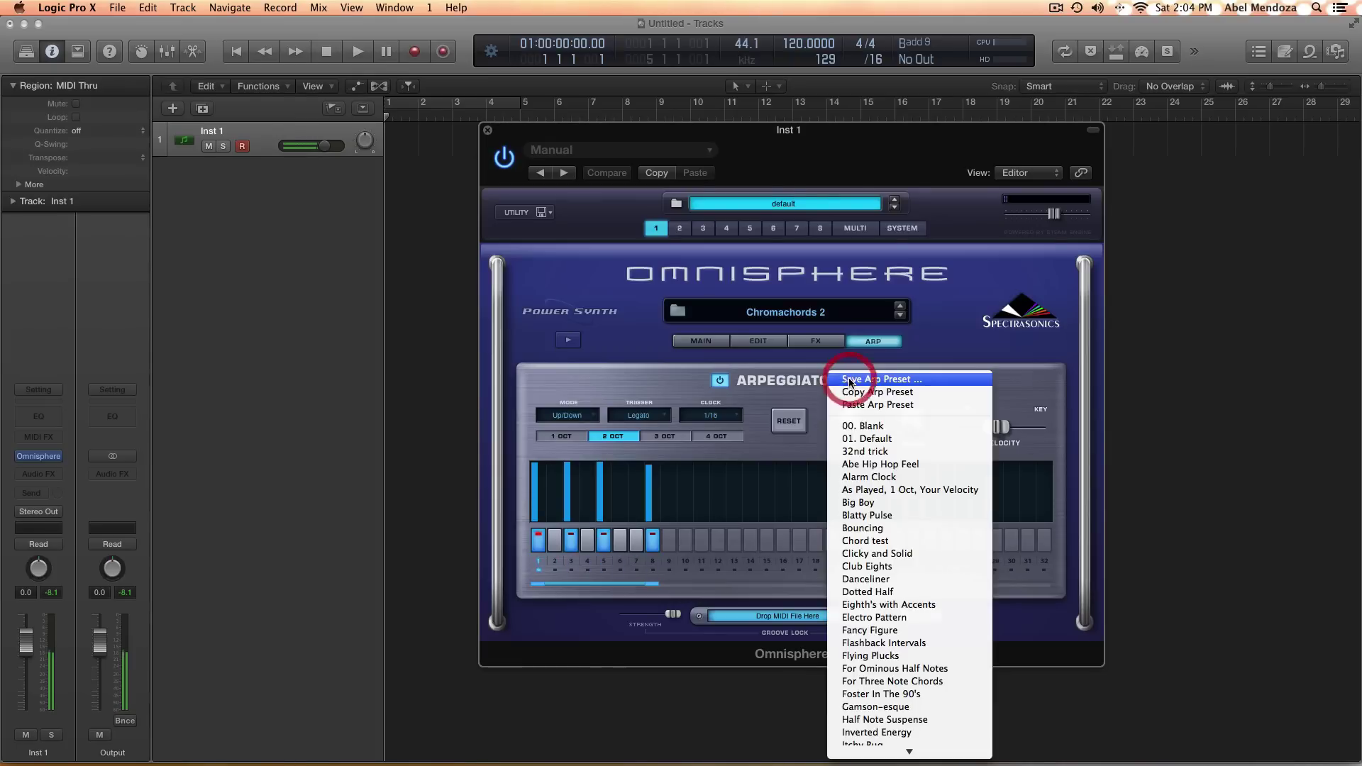
click(1046, 381)
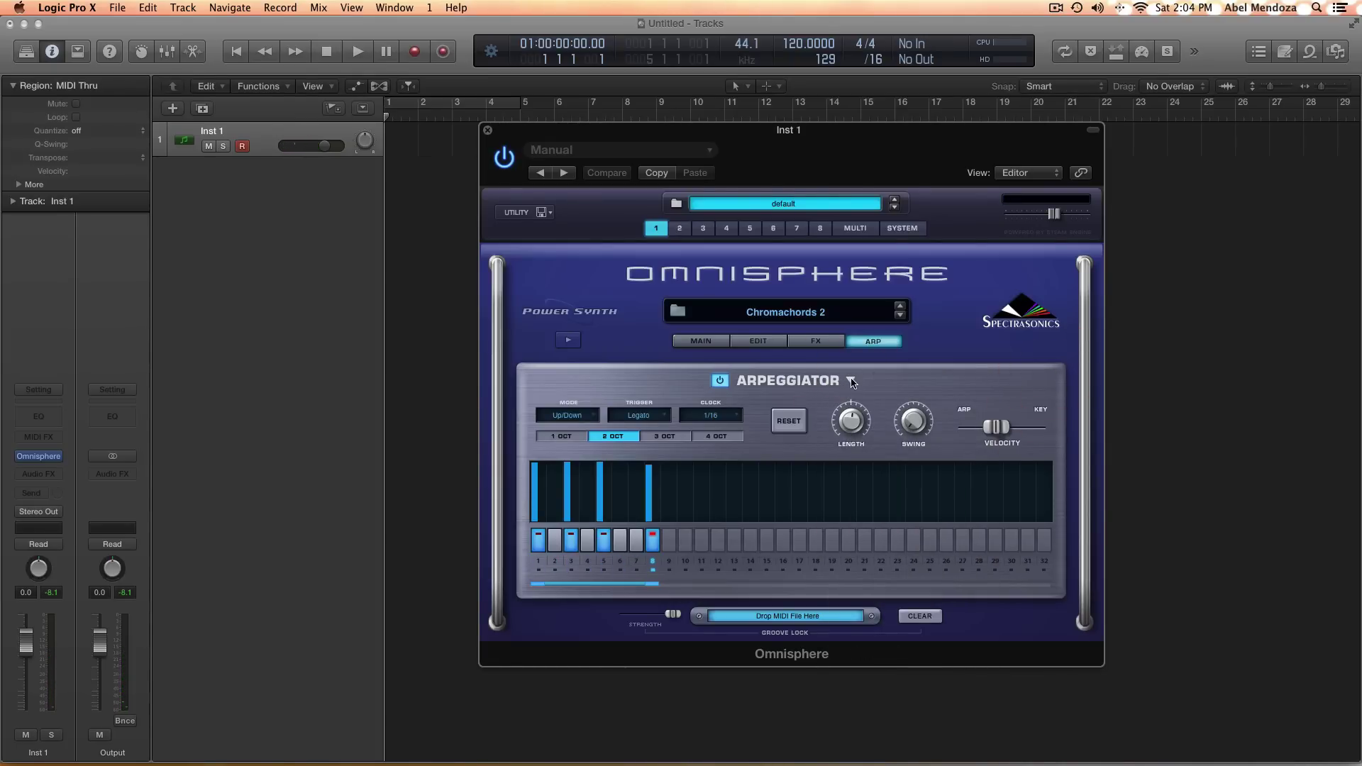
click(851, 382)
scroll(892, 568, down, 10)
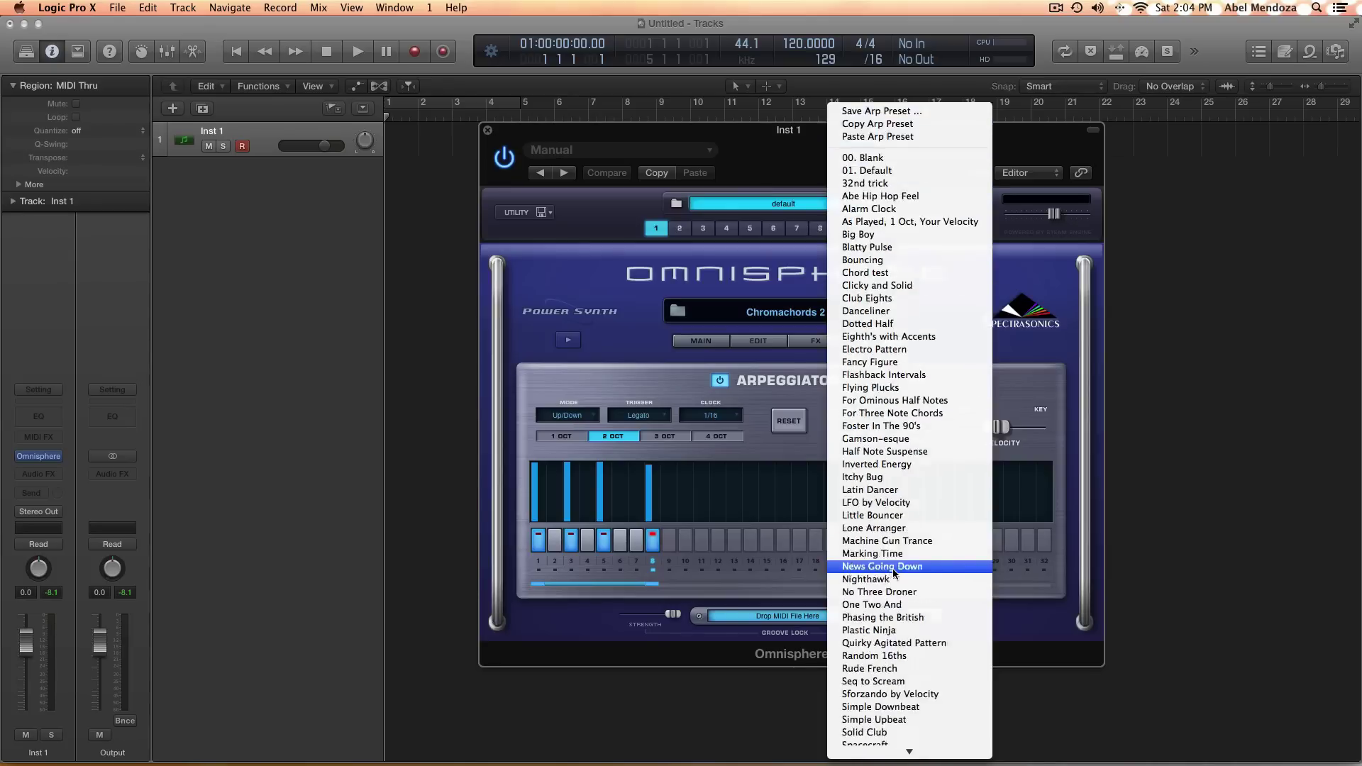
scroll(893, 572, up, 3)
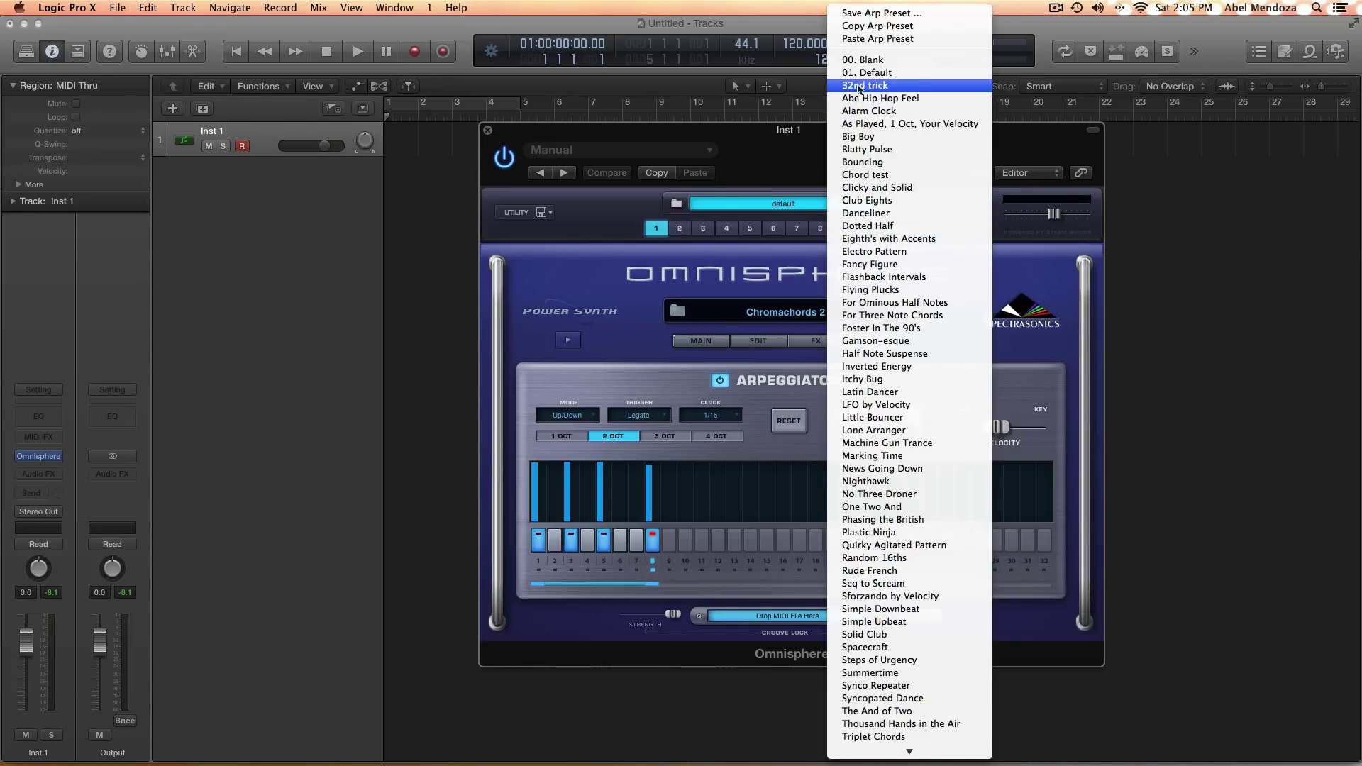
scroll(882, 529, down, 3)
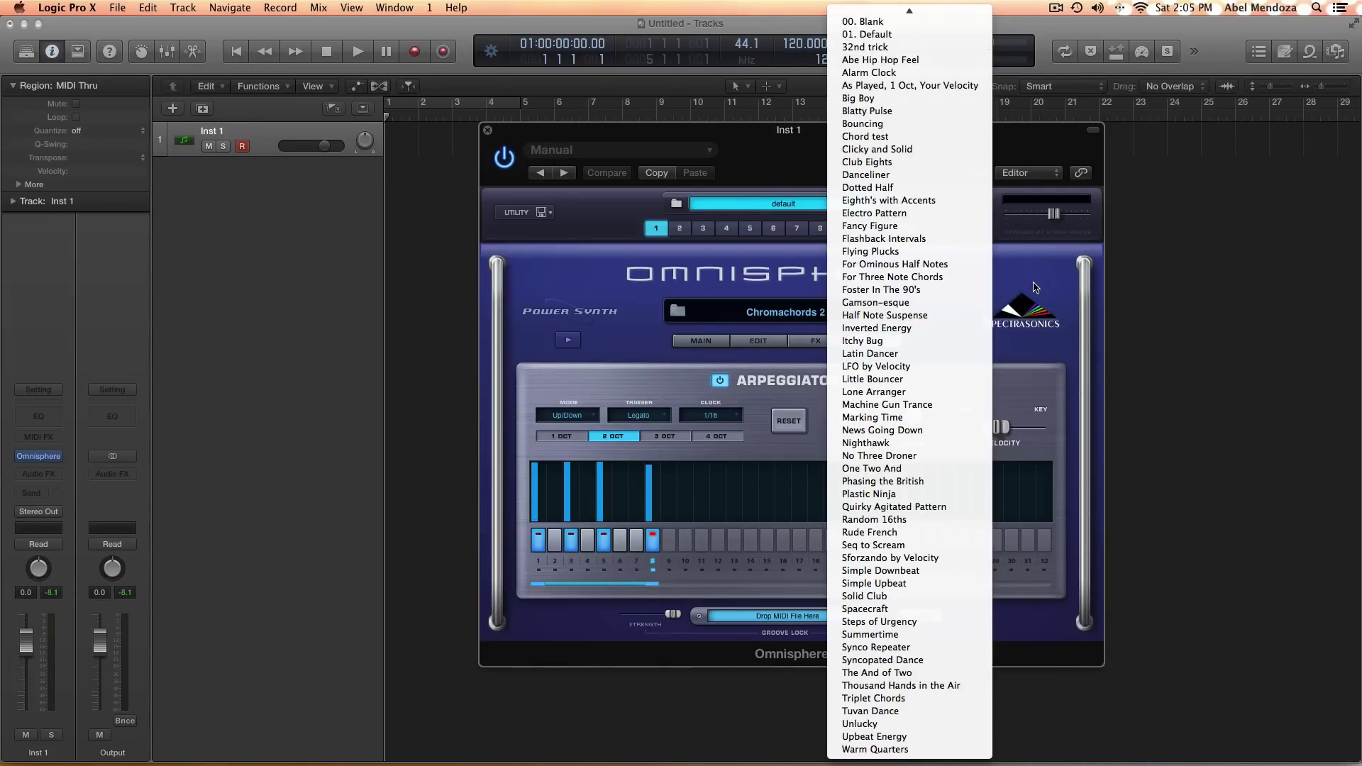
click(917, 407)
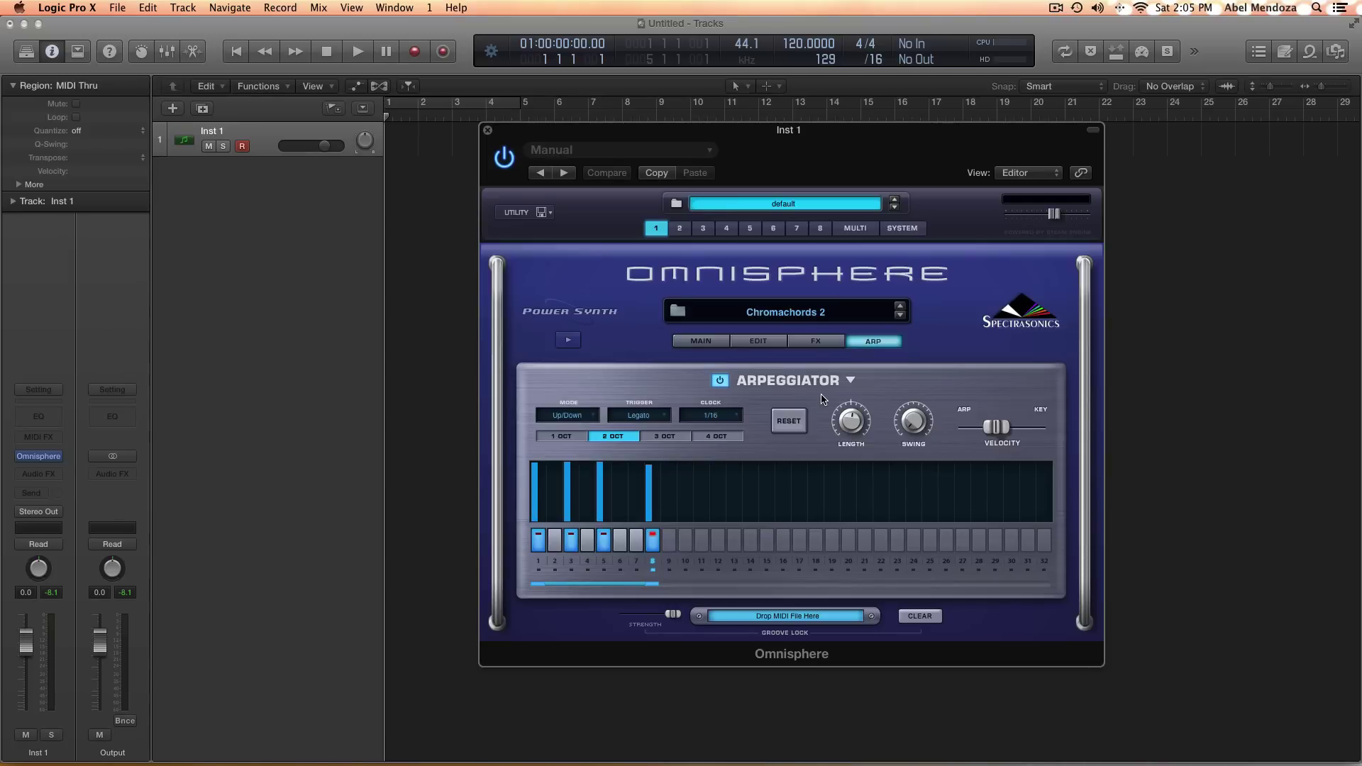